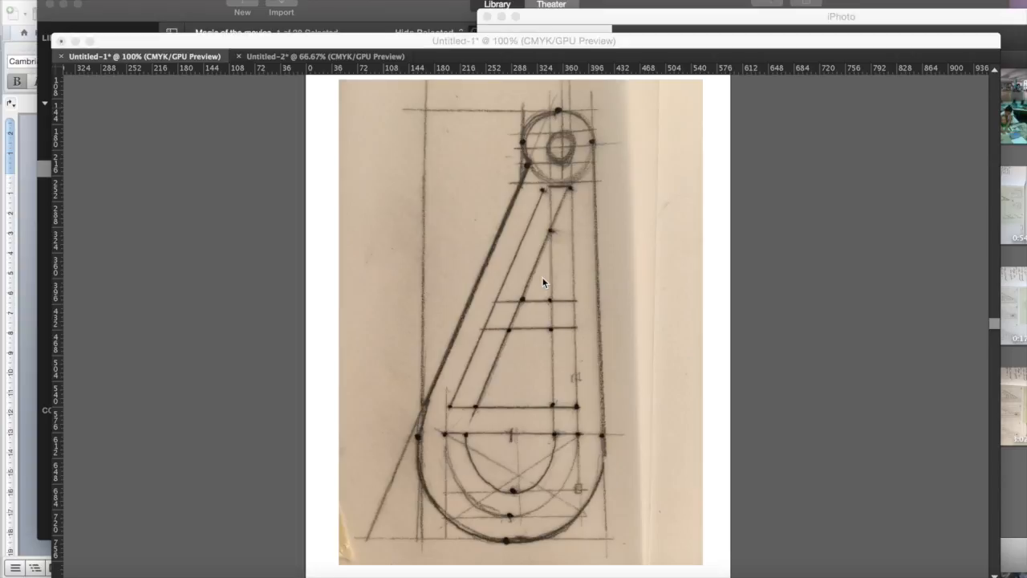
- Bring the Untitled-1 document to the front, close the Pathfinder panel and activate the Pen tool
click(594, 45)
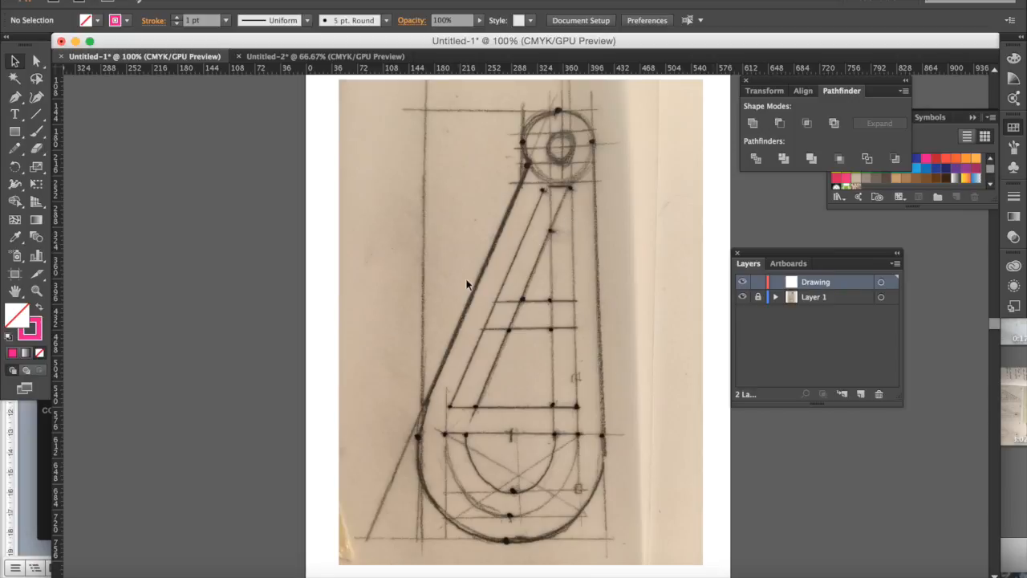
click(745, 82)
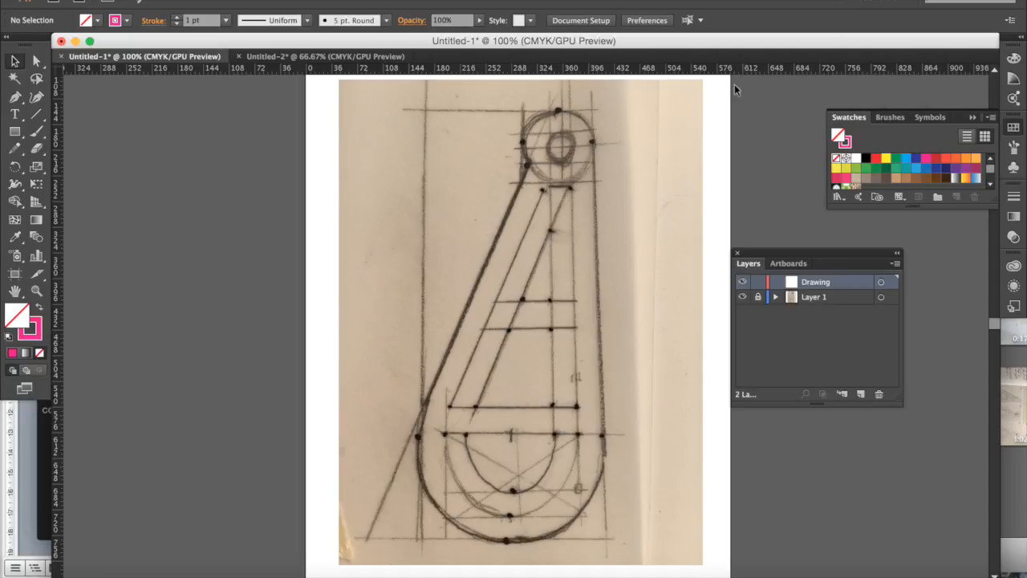
click(12, 97)
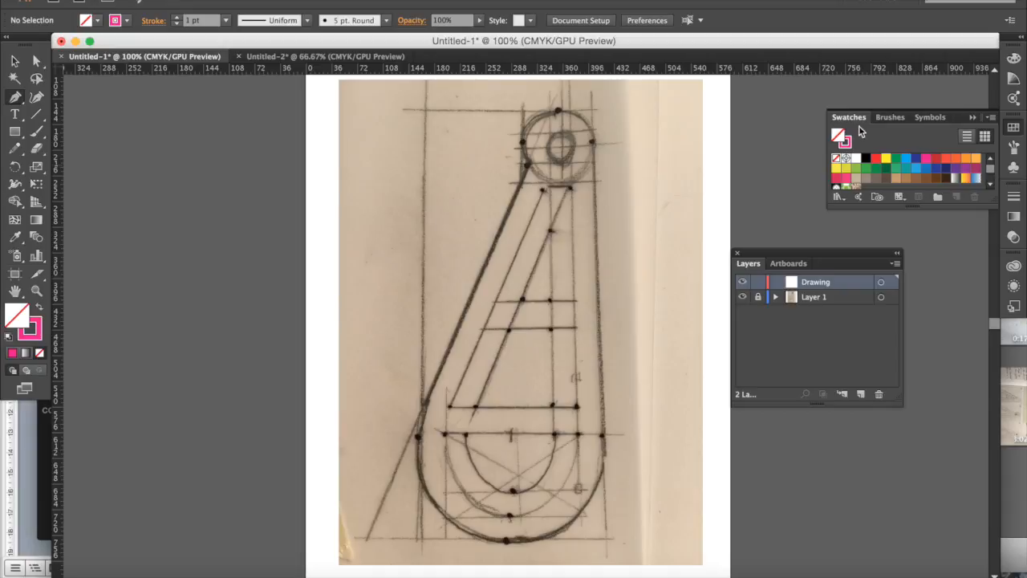
click(991, 117)
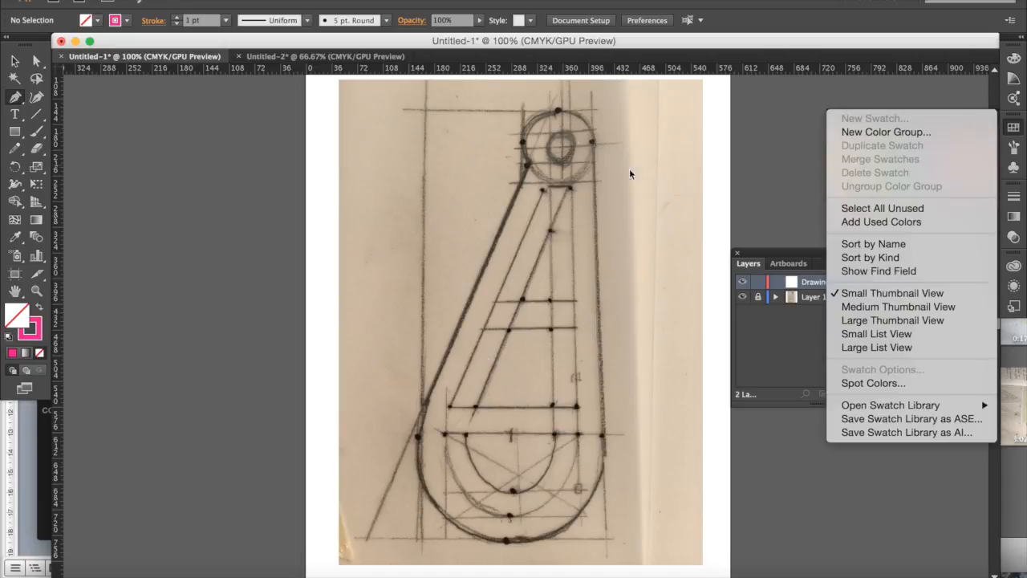
click(805, 117)
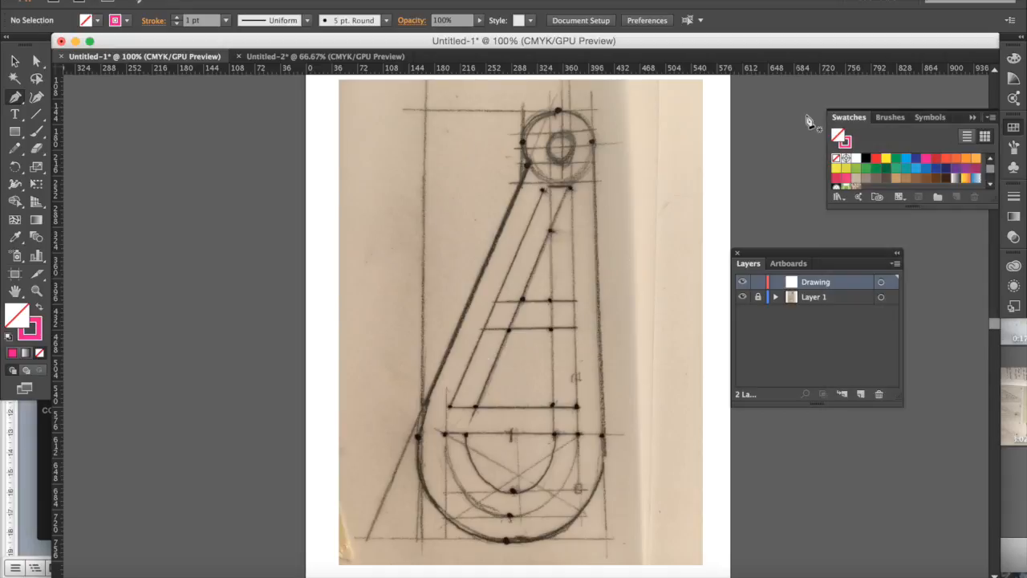
click(1011, 132)
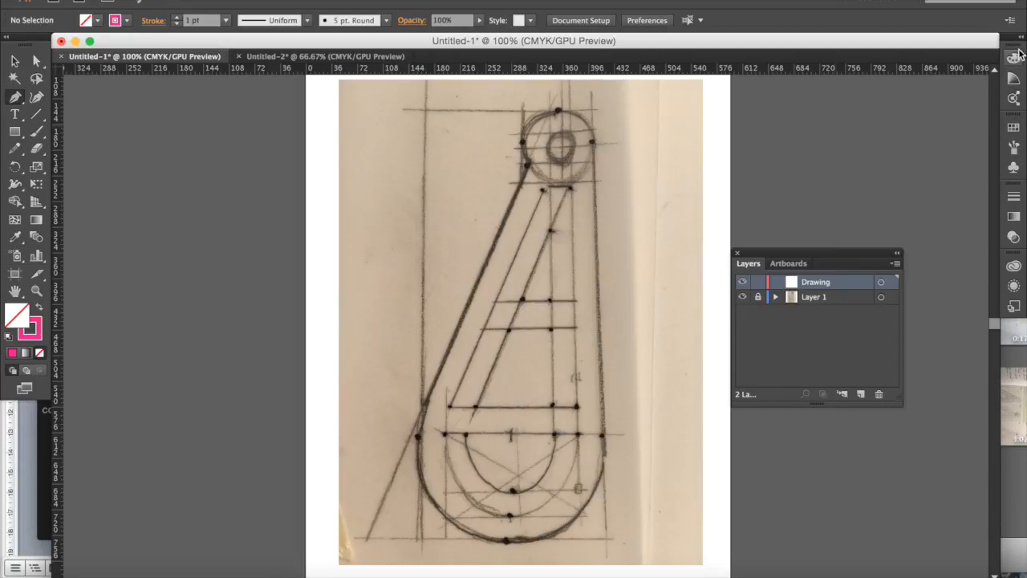
click(1013, 128)
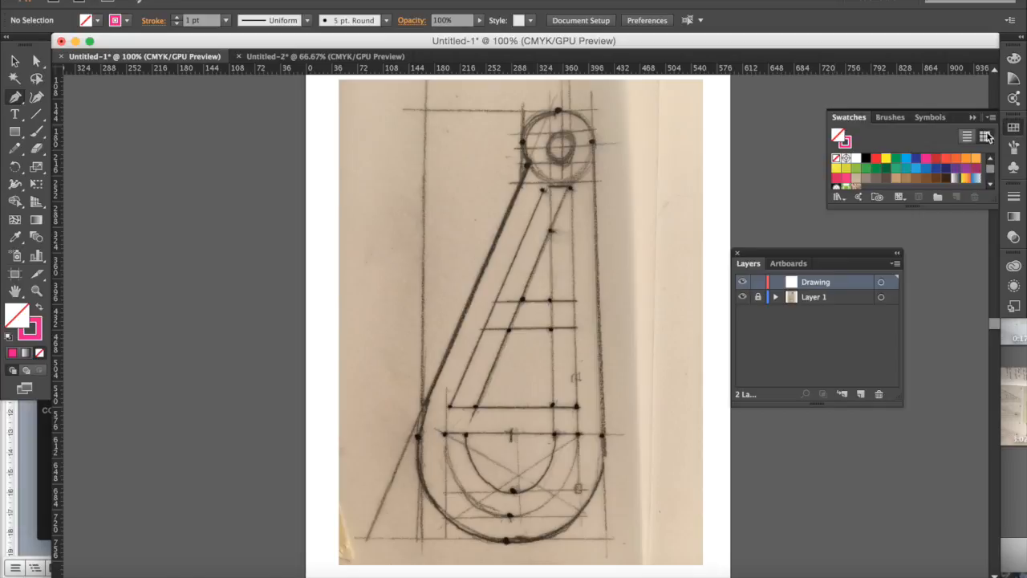
- Alternate the active swatch between fill and stroke, and choose pink for the stroke
click(846, 144)
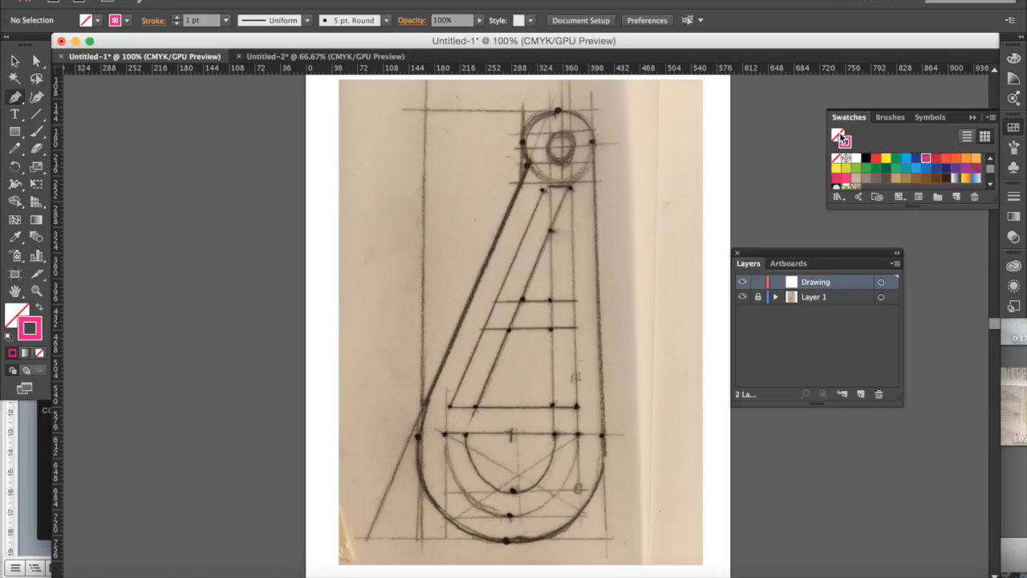
click(837, 133)
click(845, 140)
click(838, 134)
click(846, 142)
click(917, 158)
click(926, 159)
- Set the fill to pink and draw a four-sided test shape with the Pen tool over the blank area beside the sketched circle
click(837, 137)
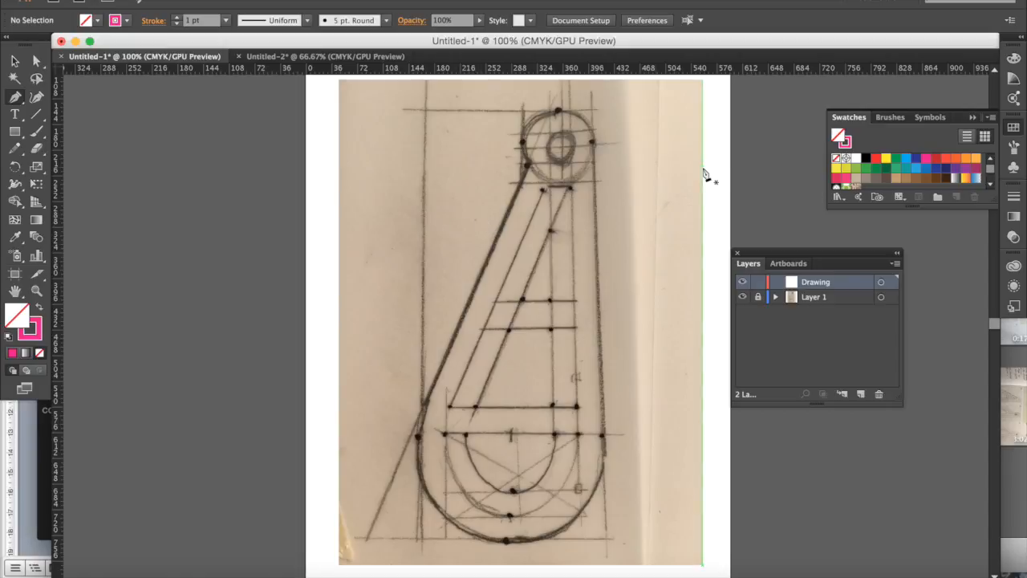
click(838, 137)
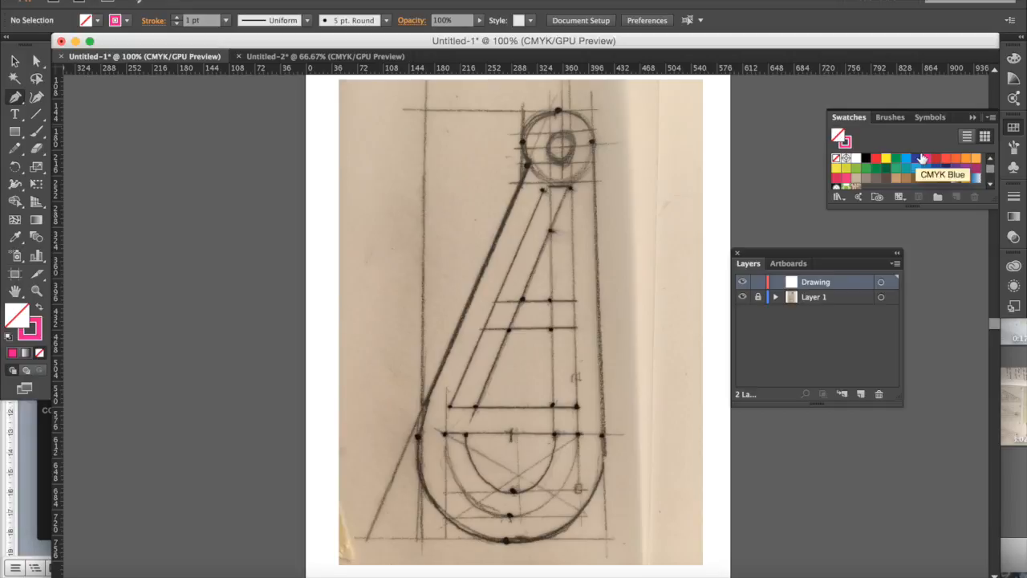
click(926, 158)
click(361, 235)
click(409, 102)
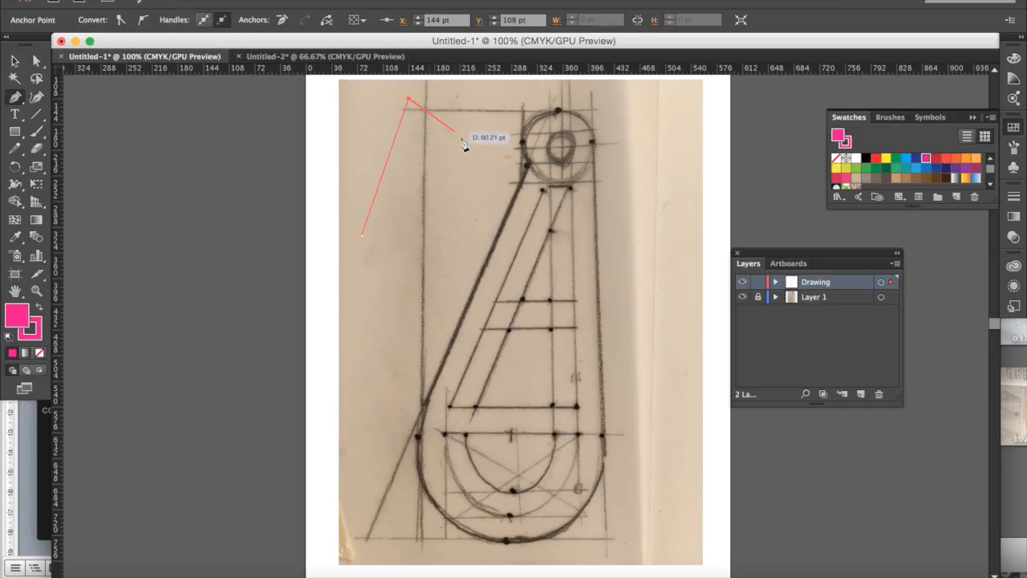
click(491, 193)
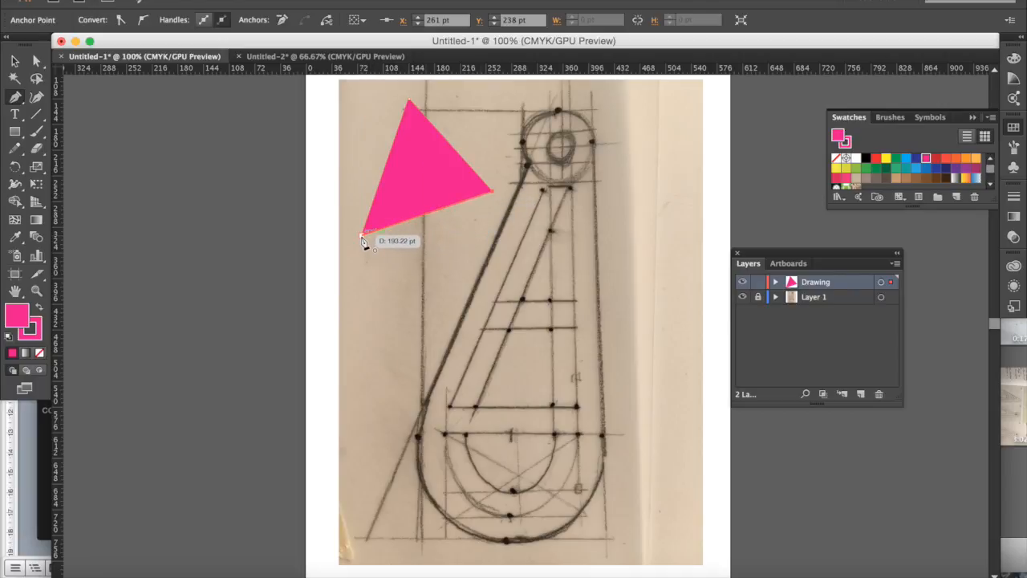
click(398, 264)
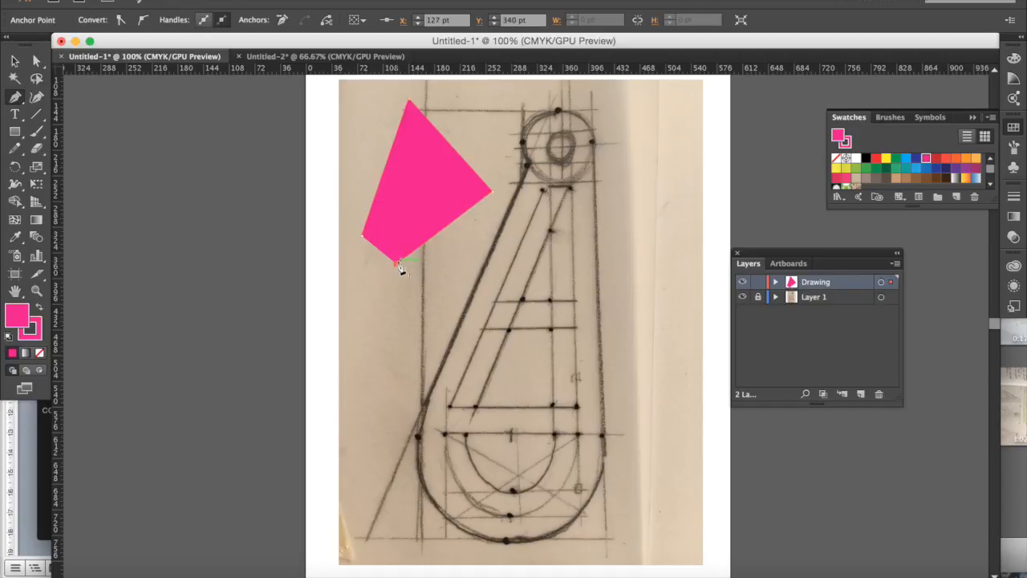
click(363, 237)
- Delete the pink test shape and set the fill to None
key(Delete)
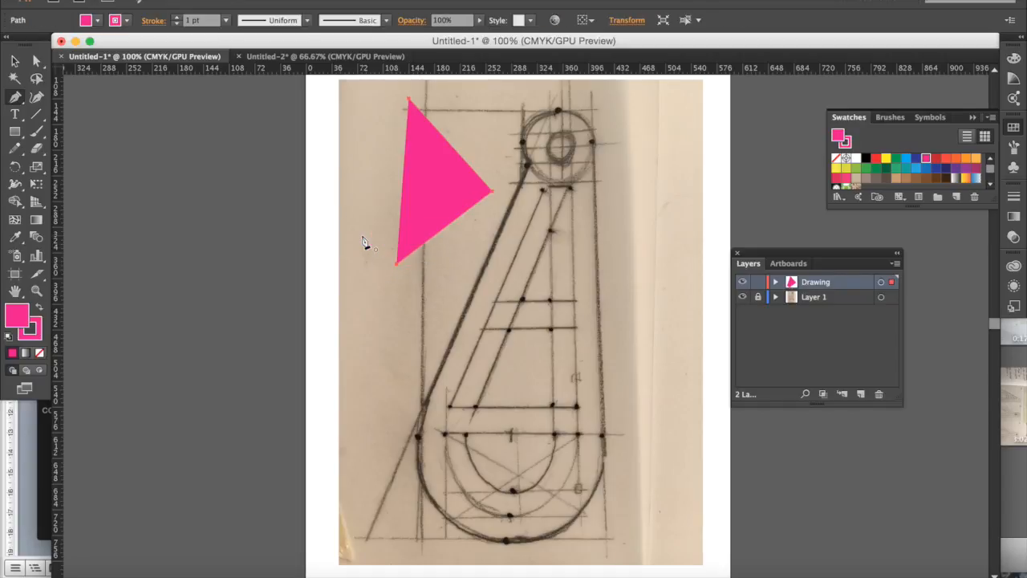
key(Delete)
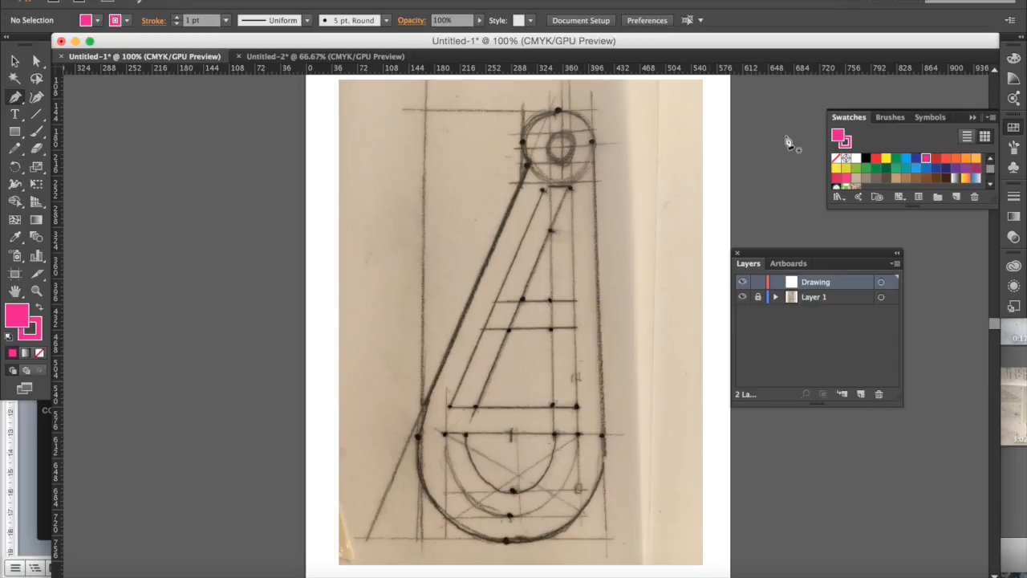
click(838, 160)
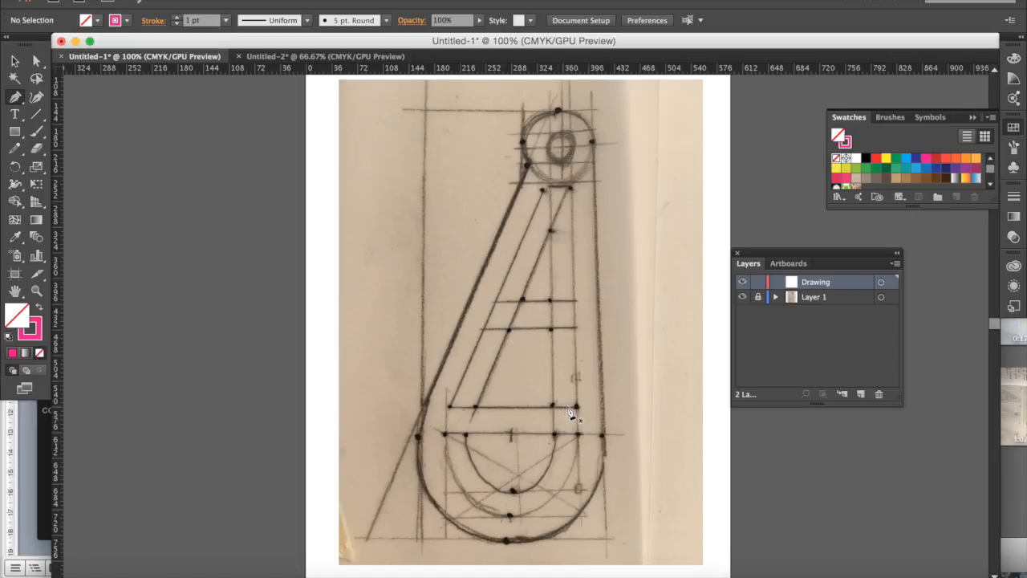
- Trace the outer outline of the sketched letter A with the Pen tool, starting at its lower-left foot at about X 200, Y 539 pt
click(450, 407)
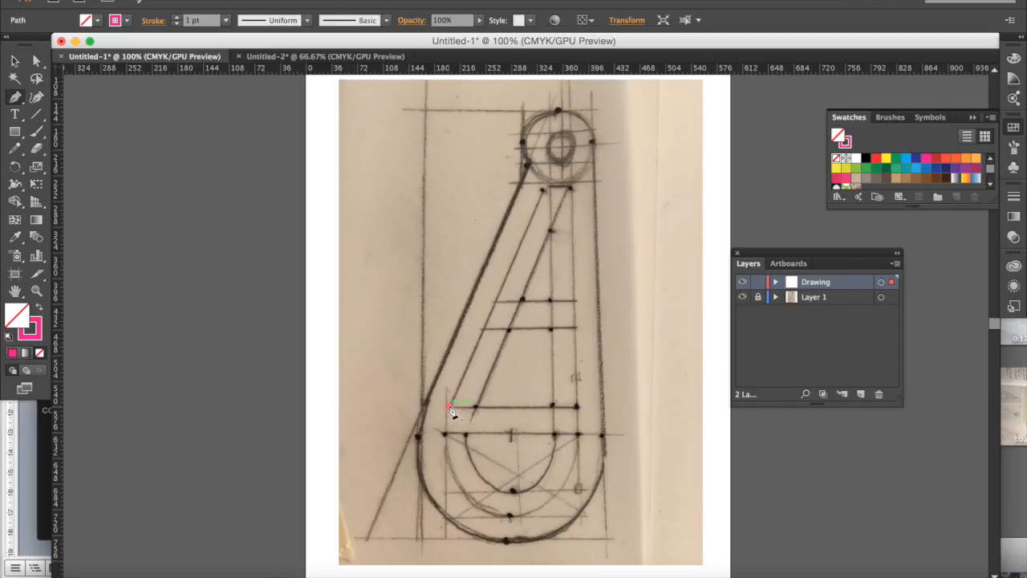
click(542, 190)
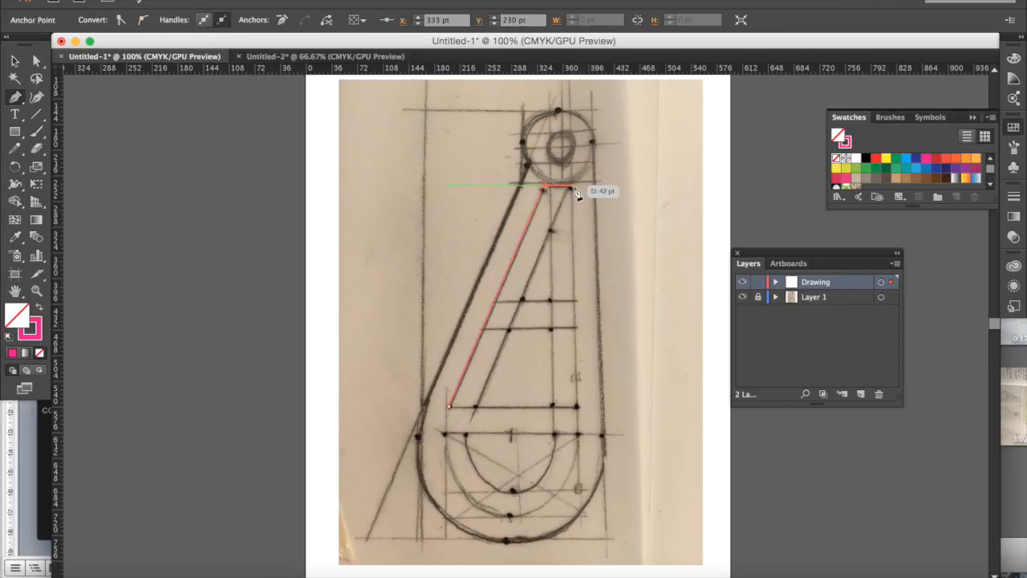
click(574, 190)
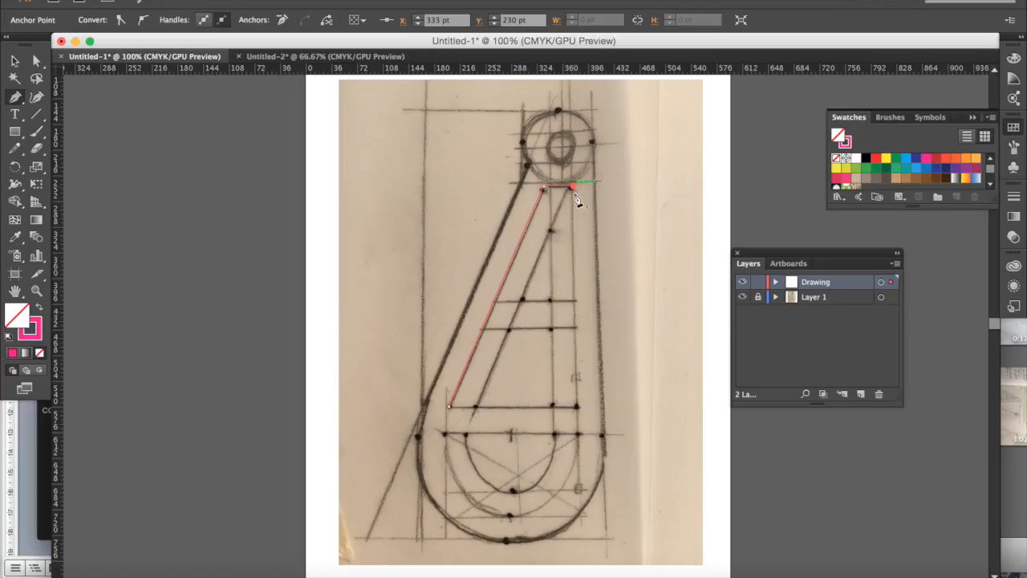
click(575, 407)
click(552, 406)
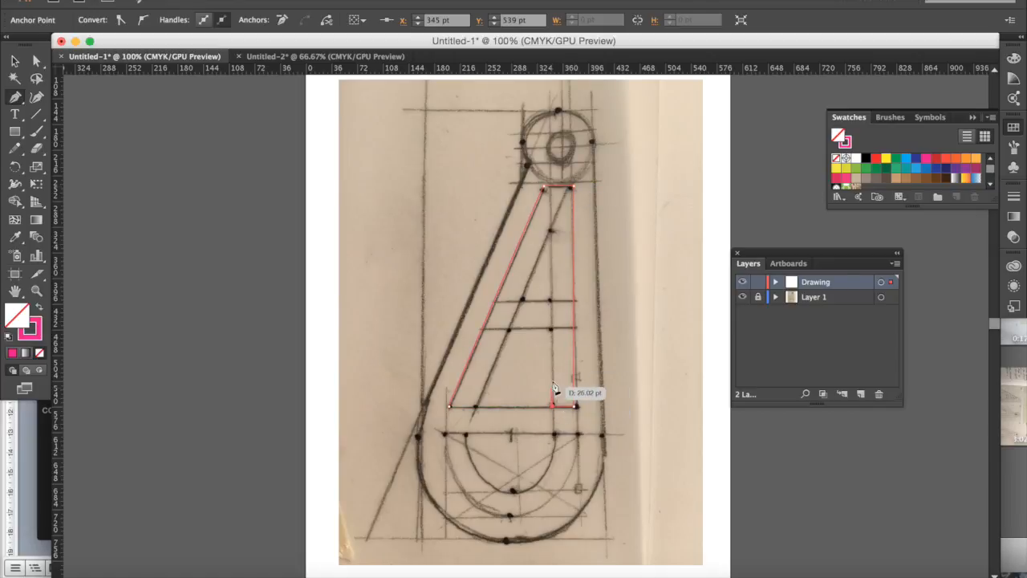
click(552, 329)
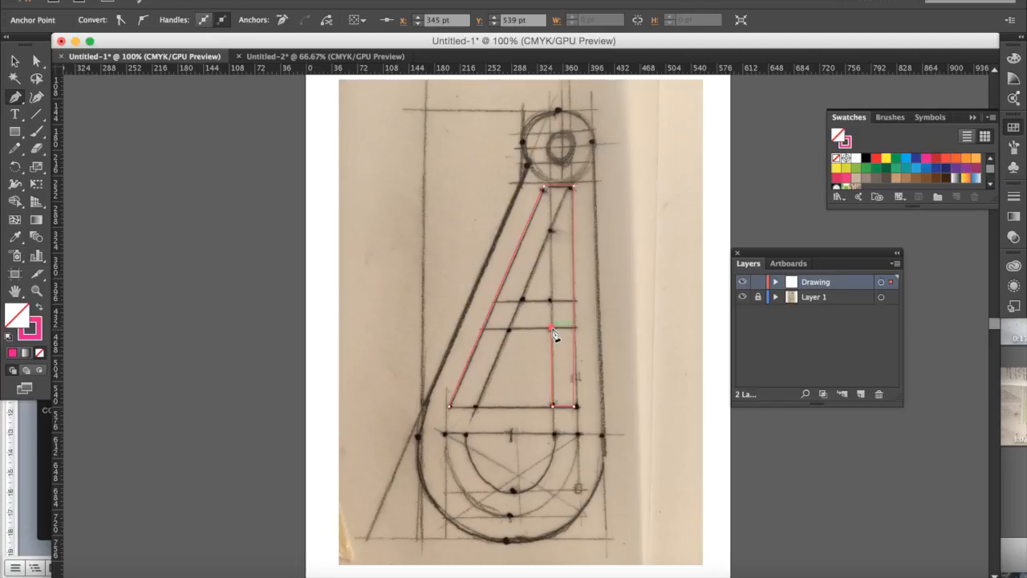
click(511, 329)
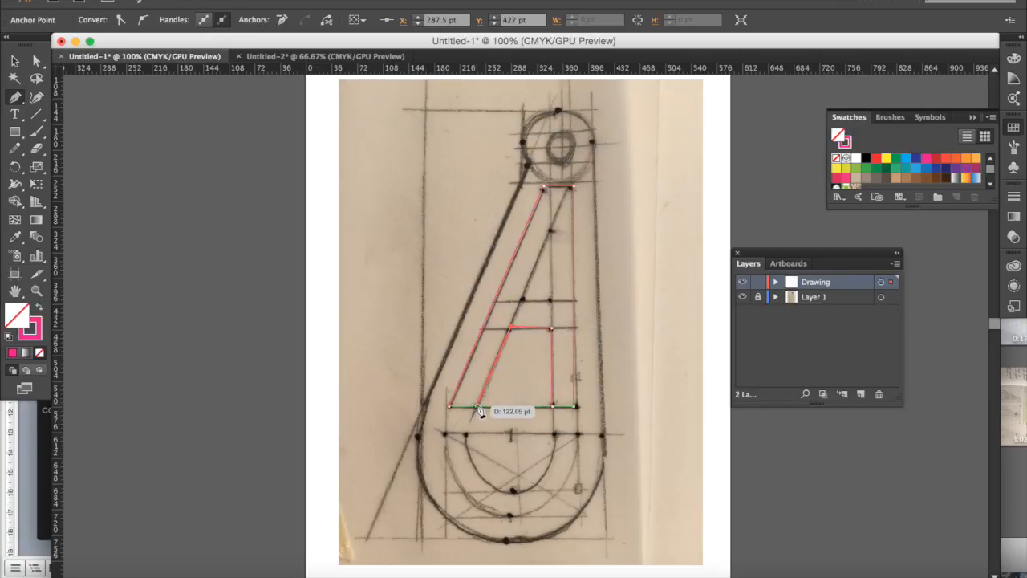
click(475, 407)
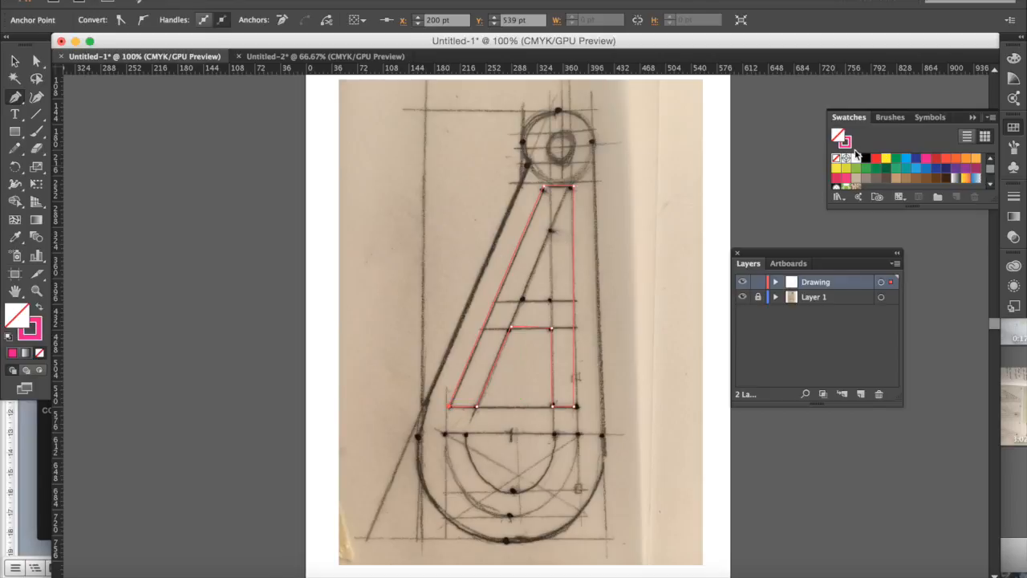
- Try pink, orange and dark blue fills on the traced A outline, and return its fill to None
click(925, 159)
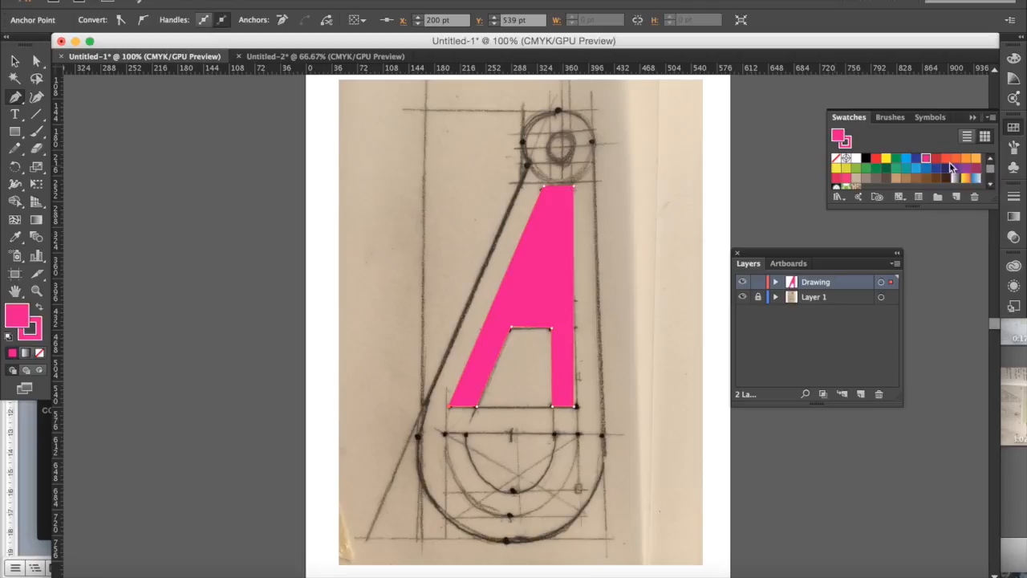
click(937, 159)
click(956, 160)
click(967, 159)
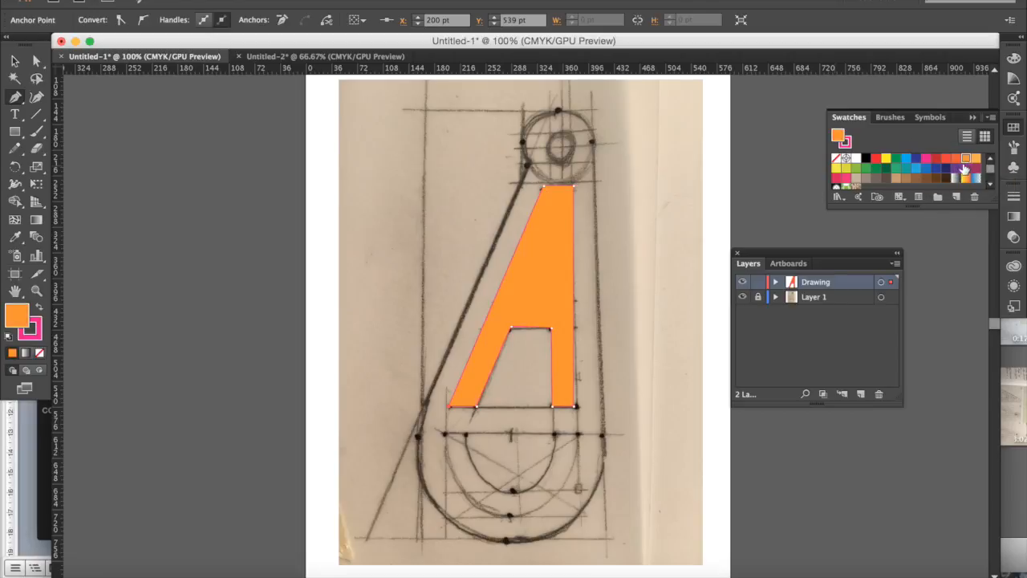
click(945, 168)
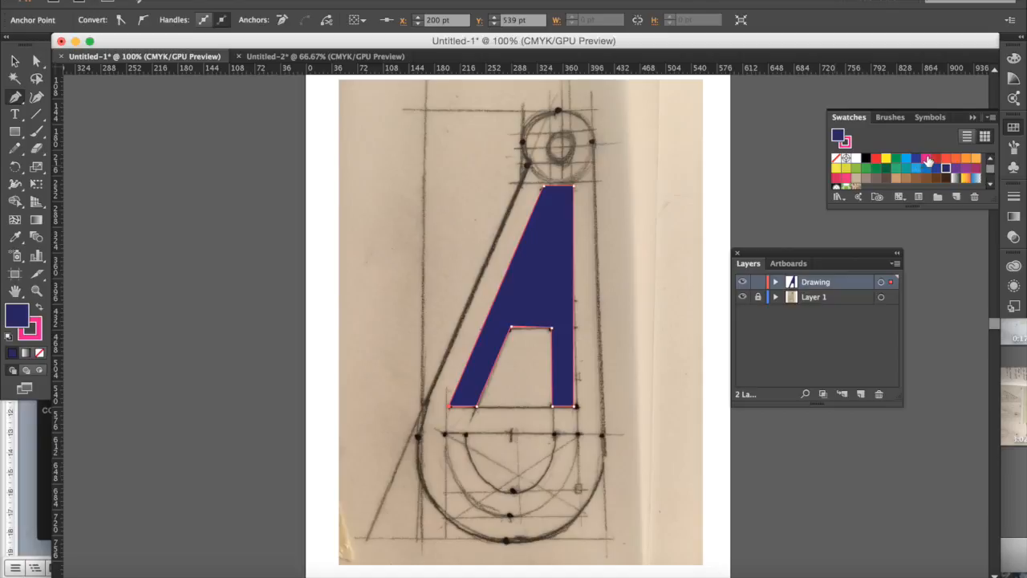
click(926, 159)
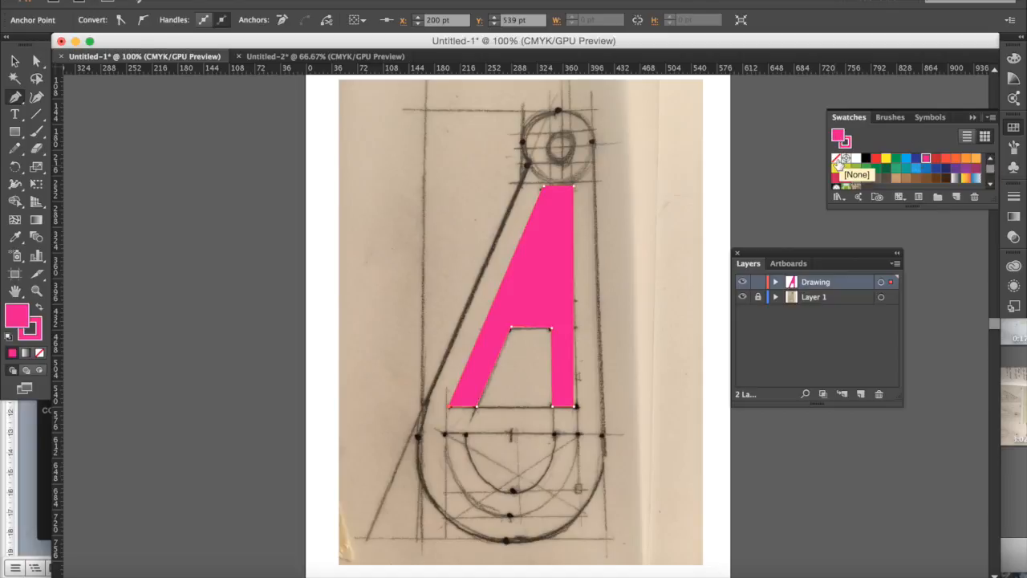
click(838, 162)
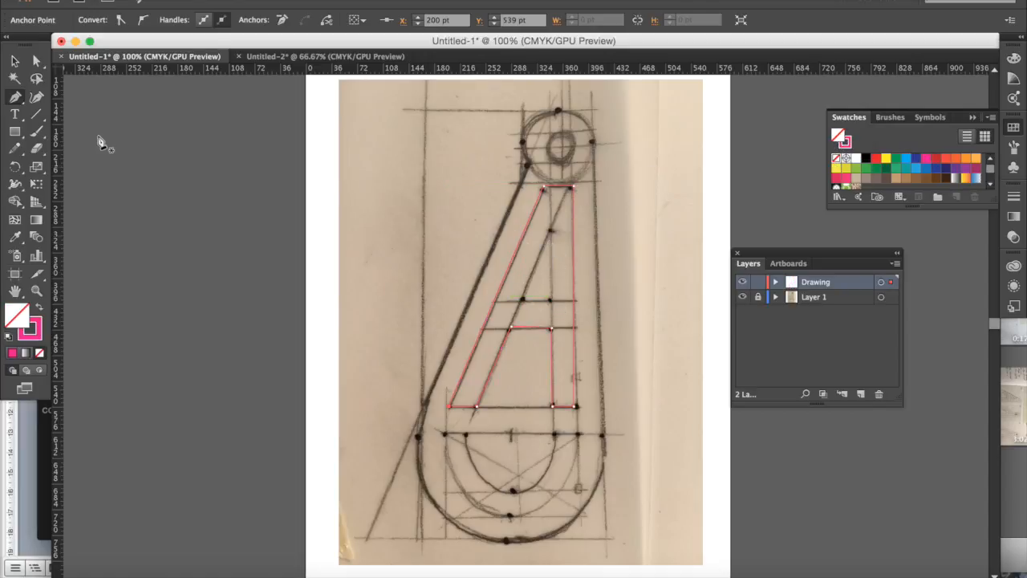
- Trace the triangular opening inside the A as a closed path with corners at about (343, 389), (343, 292) and (301, 389) pt
click(551, 301)
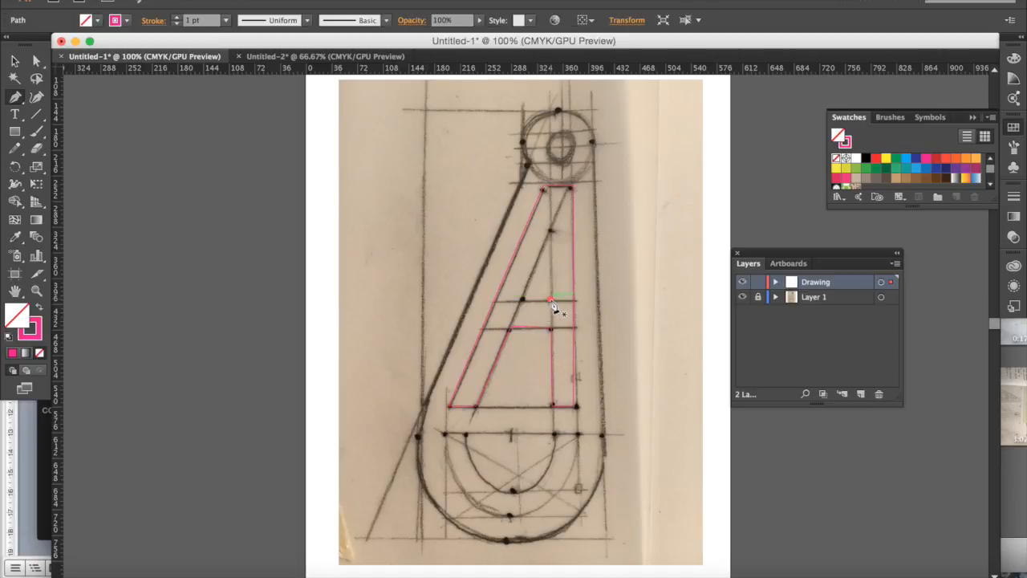
click(552, 233)
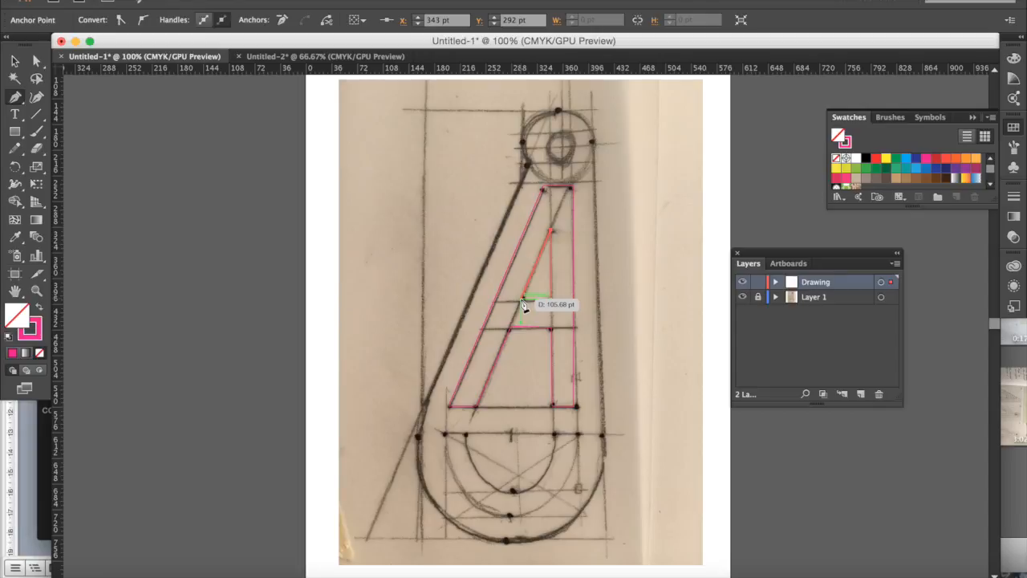
click(522, 302)
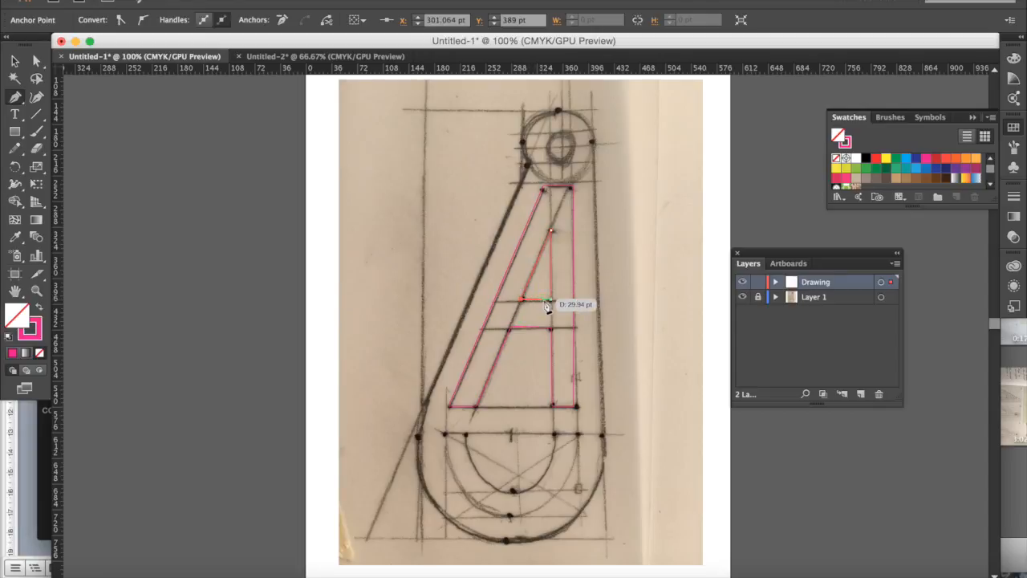
click(550, 301)
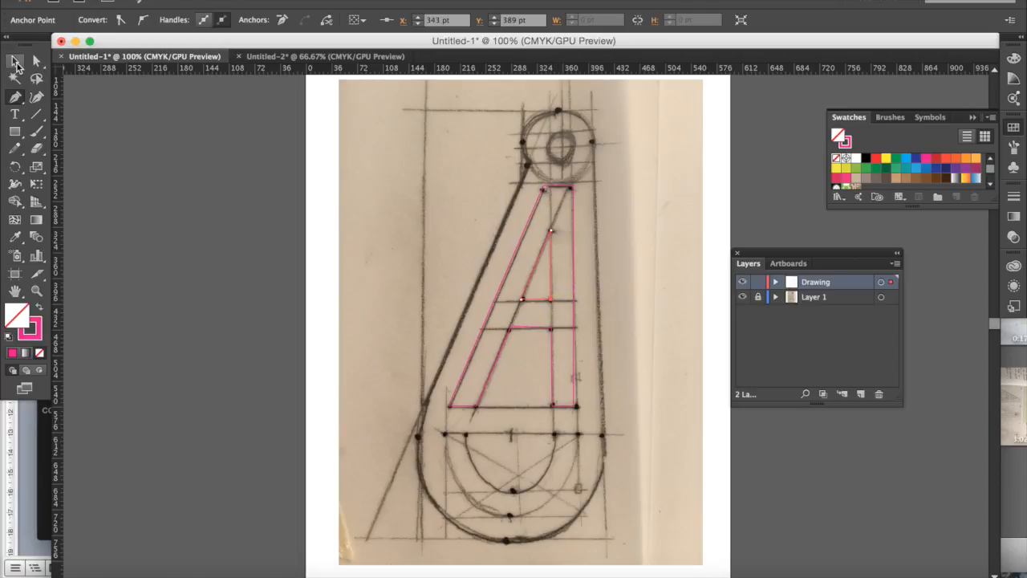
- Fill the traced outer outline of the A with the pink swatch and deselect it
click(16, 64)
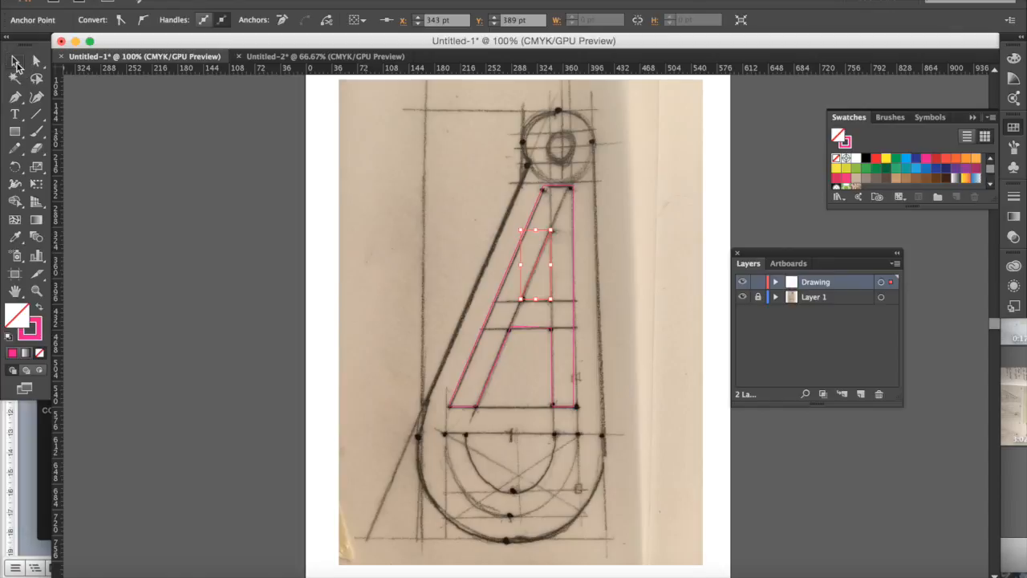
click(553, 282)
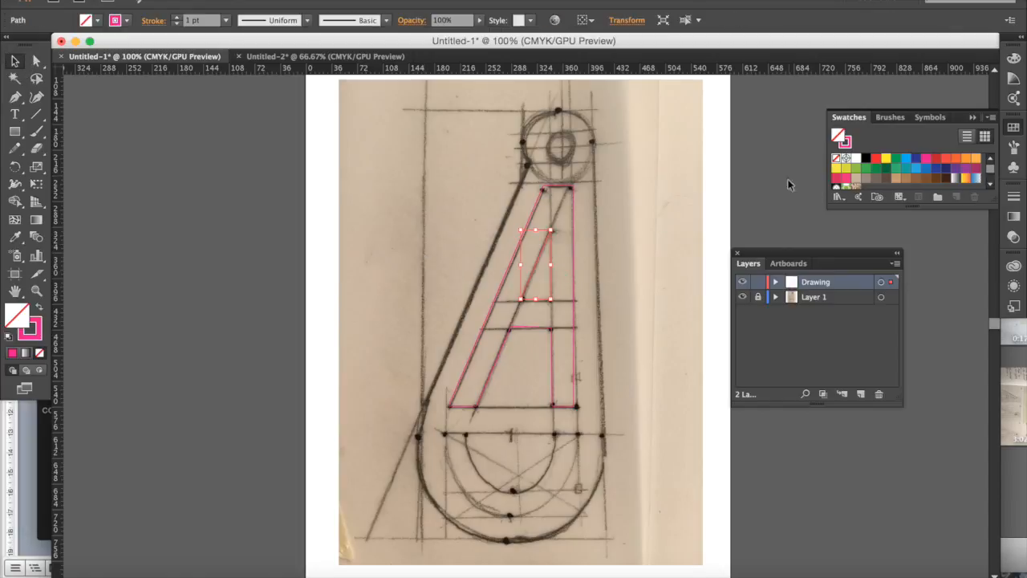
click(572, 232)
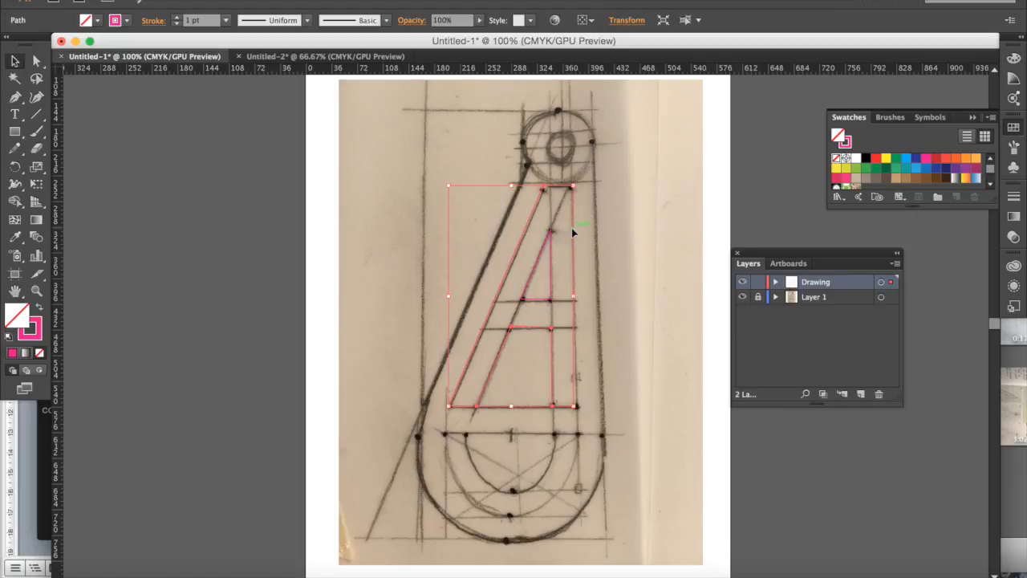
click(927, 164)
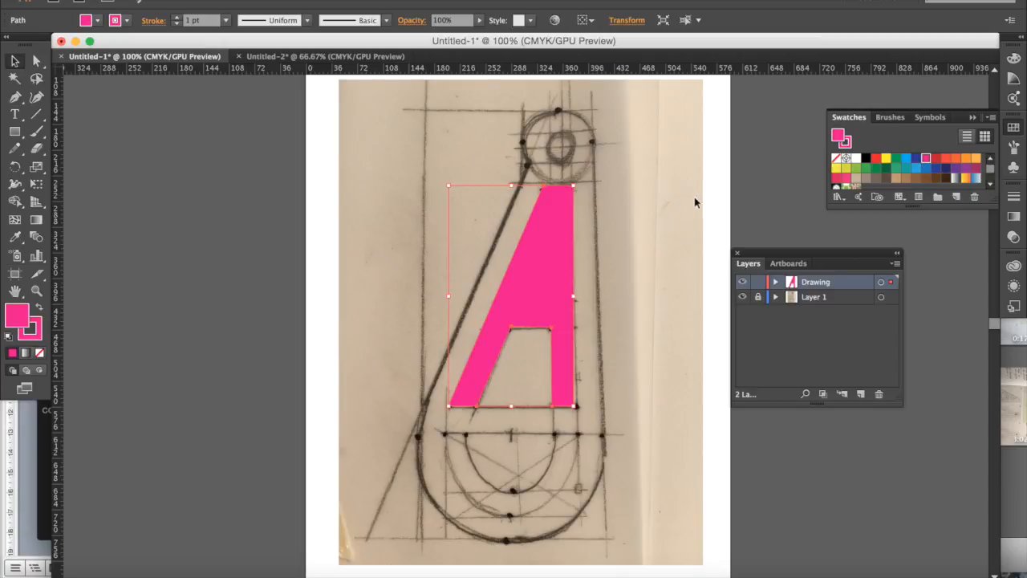
click(671, 207)
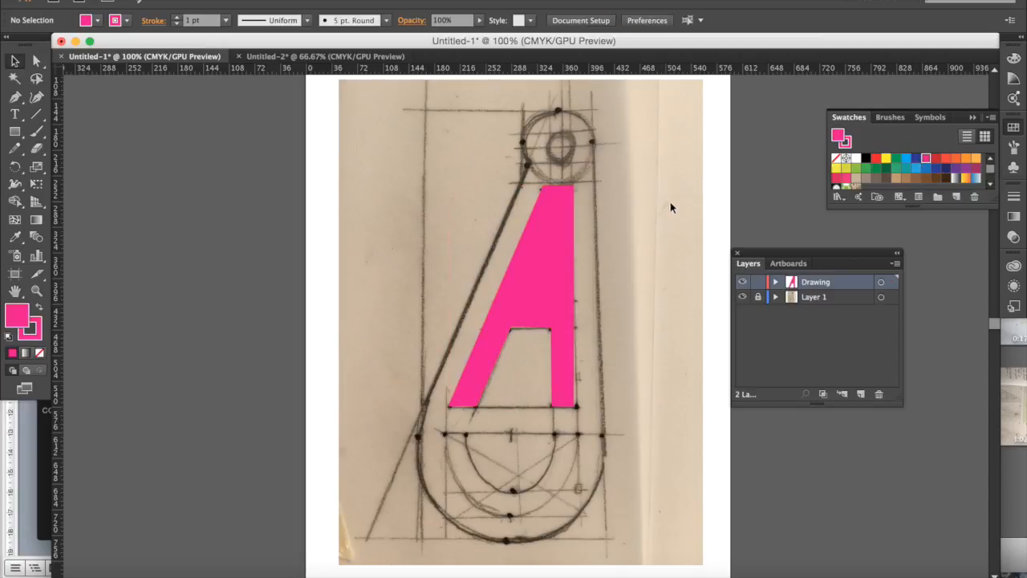
- Give the triangle inside the A a white fill and bring it to the front
click(550, 272)
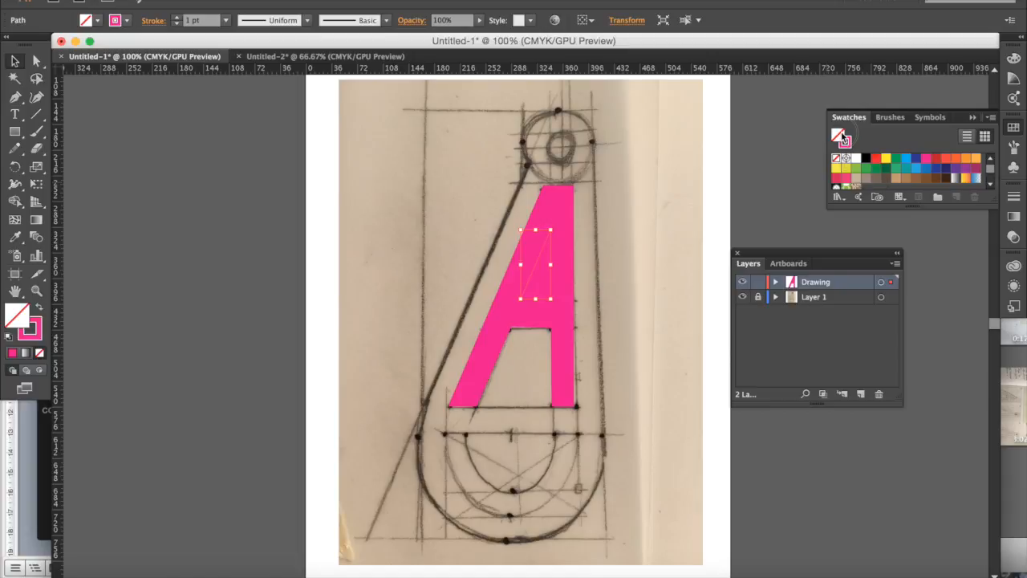
click(855, 159)
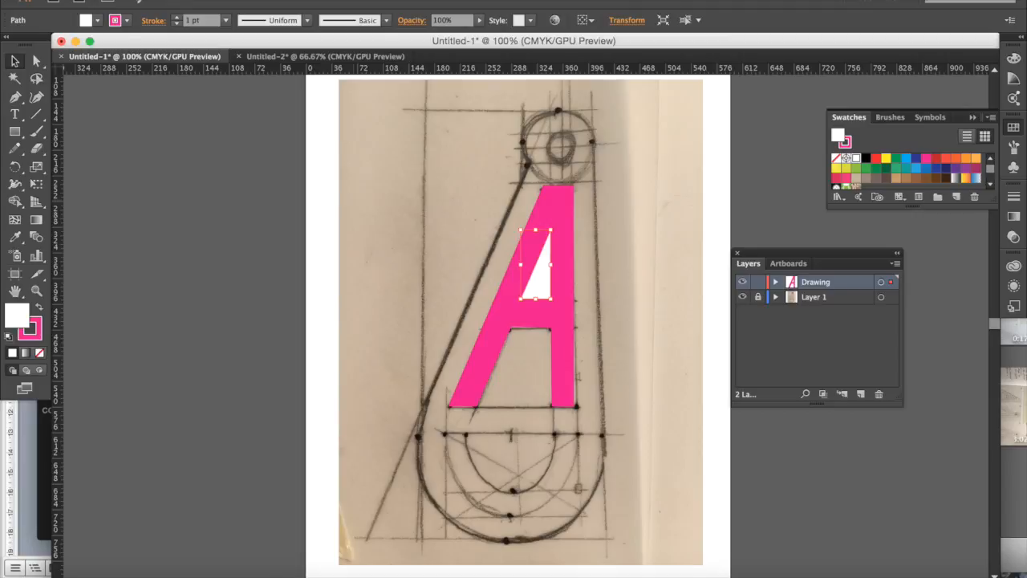
mouse_move(305, 7)
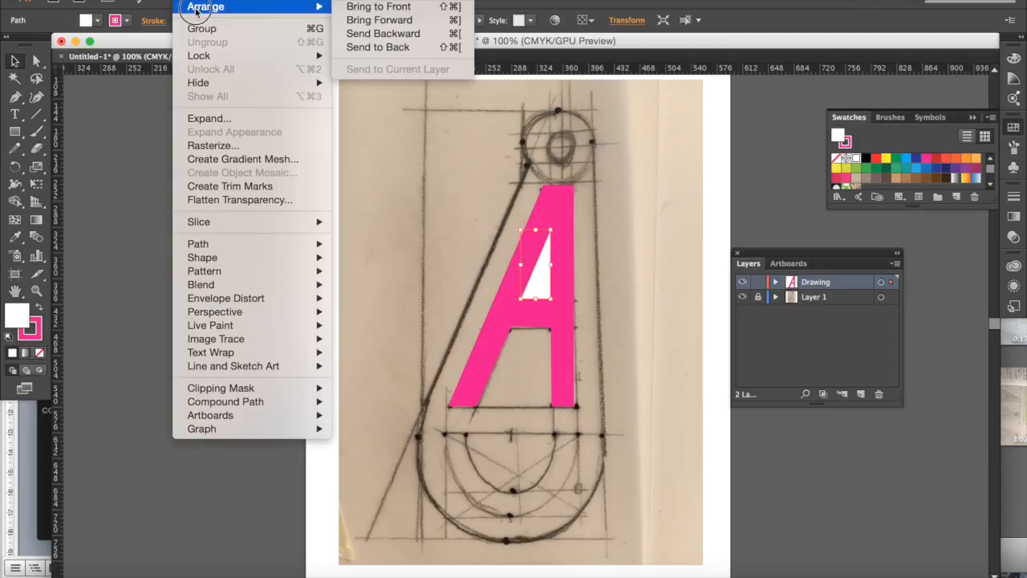
click(374, 8)
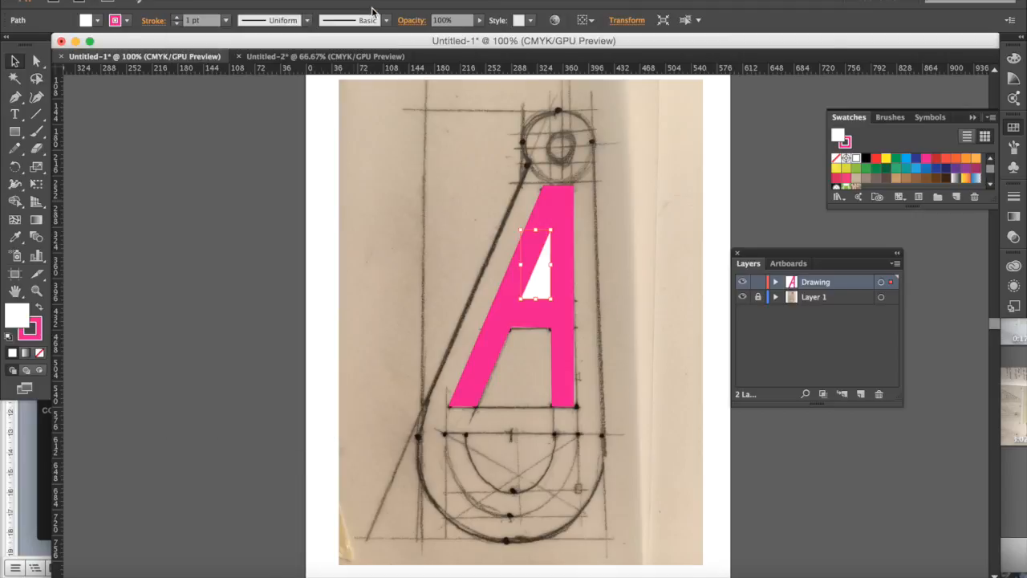
click(637, 232)
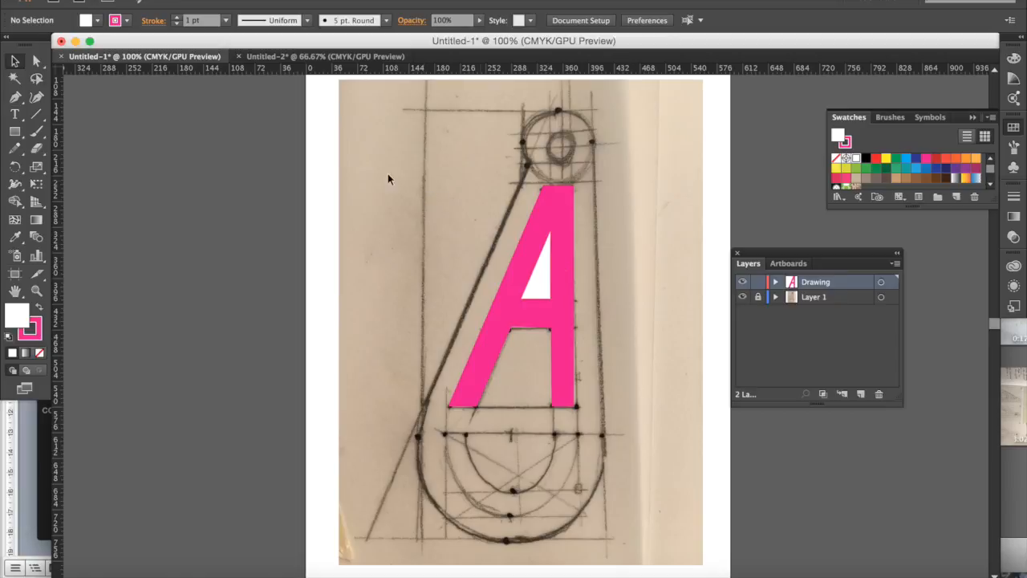
- Cut the white triangle out of the pink A with the Pathfinder Minus Front operation
drag(385, 173, 646, 446)
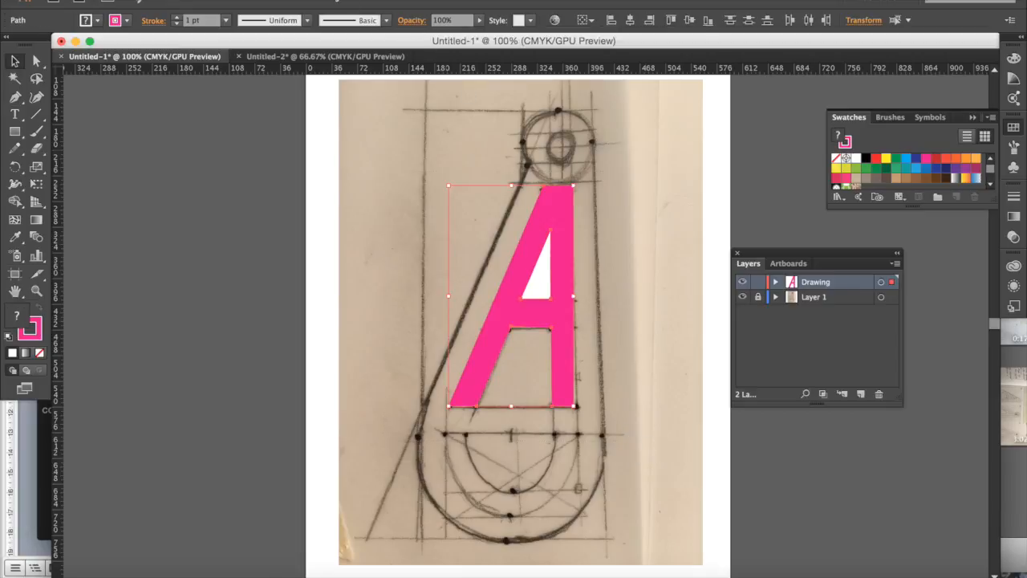
click(389, 2)
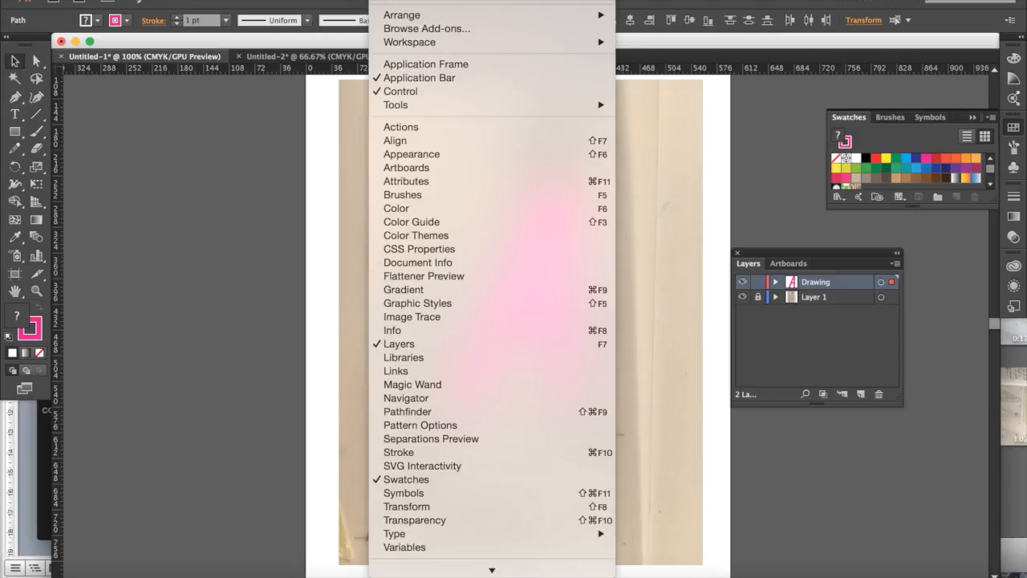
click(405, 411)
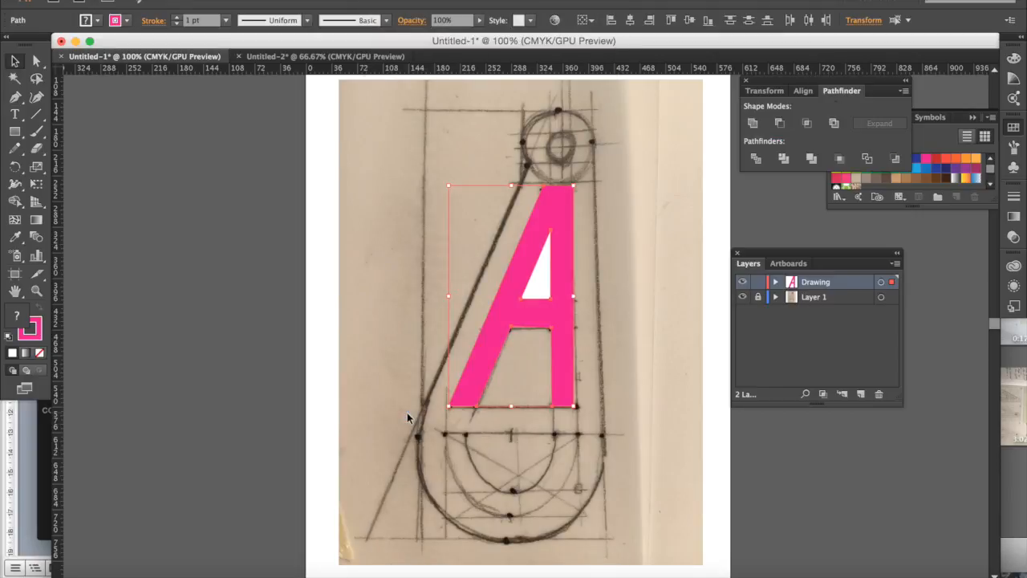
drag(877, 85, 745, 119)
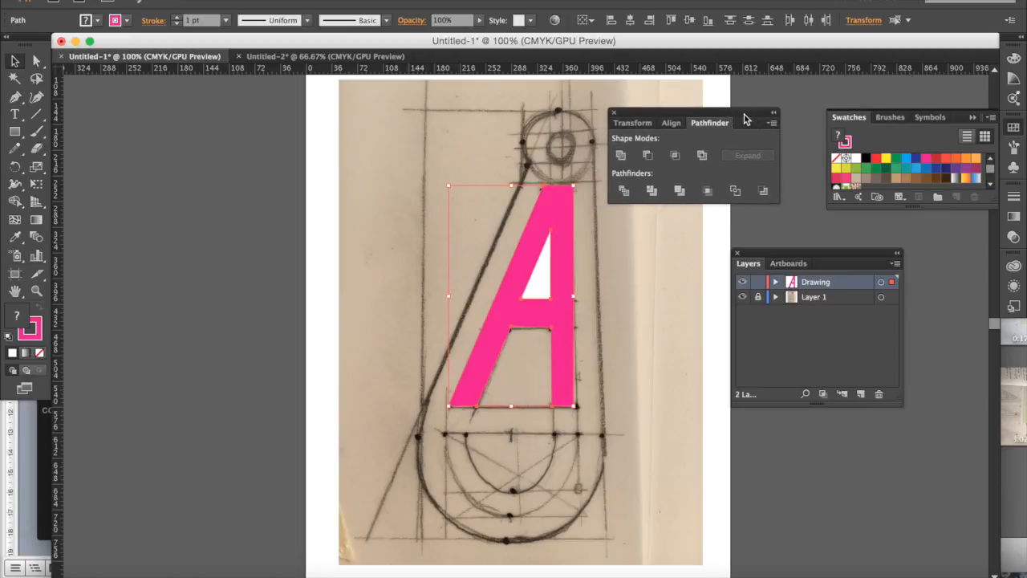
click(648, 155)
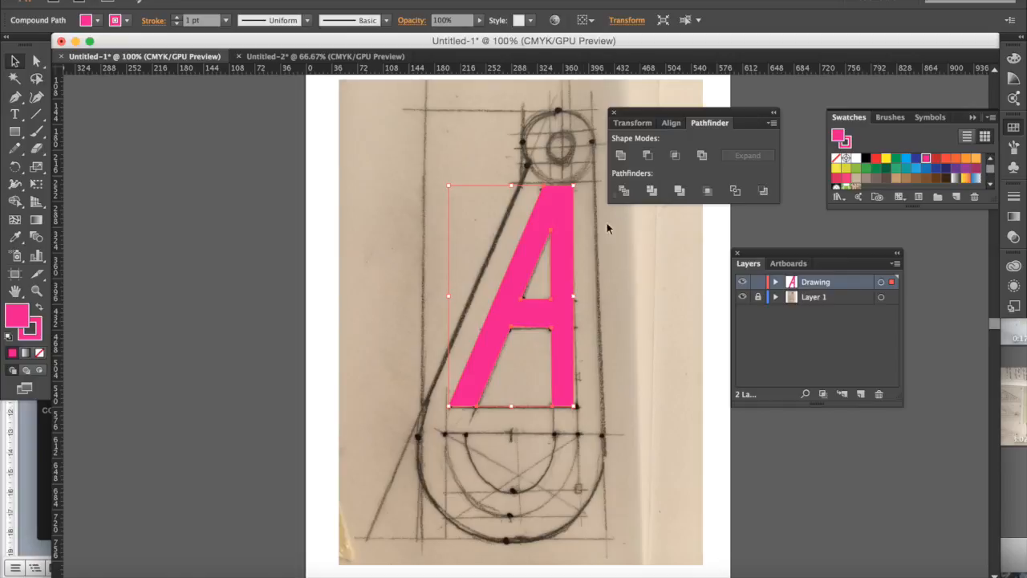
click(650, 302)
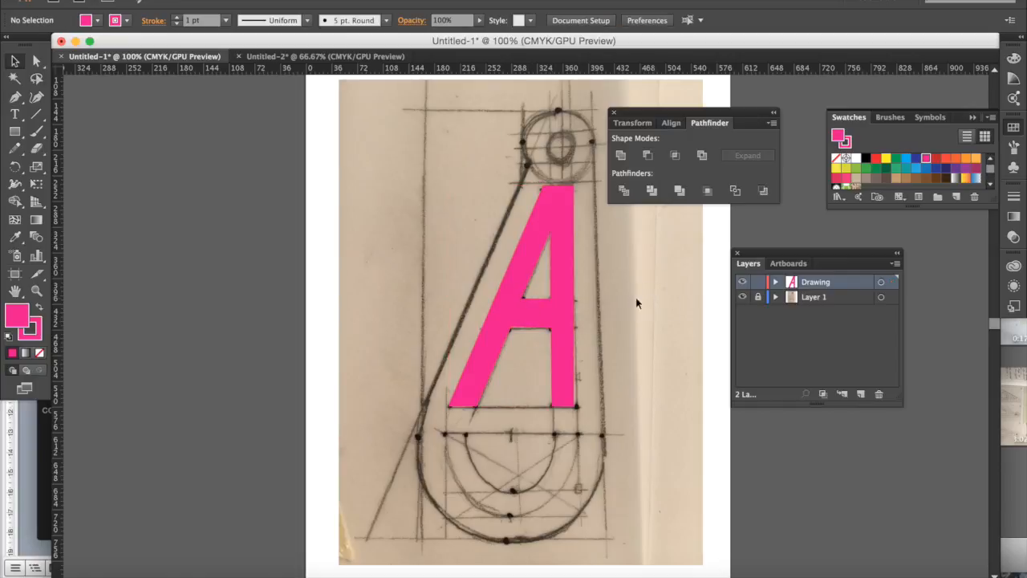
- Nudge the pink A slightly so it lines up with the sketched letter's anchor dots
click(560, 241)
mouse_move(567, 267)
mouse_down()
mouse_move(571, 258)
mouse_move(531, 207)
mouse_move(521, 238)
mouse_move(537, 241)
mouse_move(518, 245)
mouse_move(575, 272)
mouse_move(566, 274)
mouse_up()
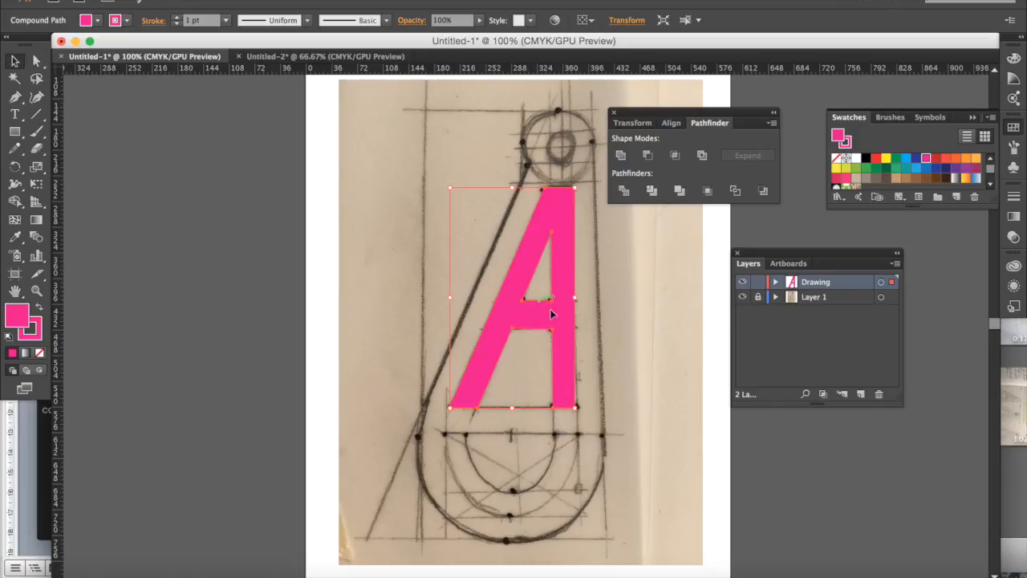
click(628, 349)
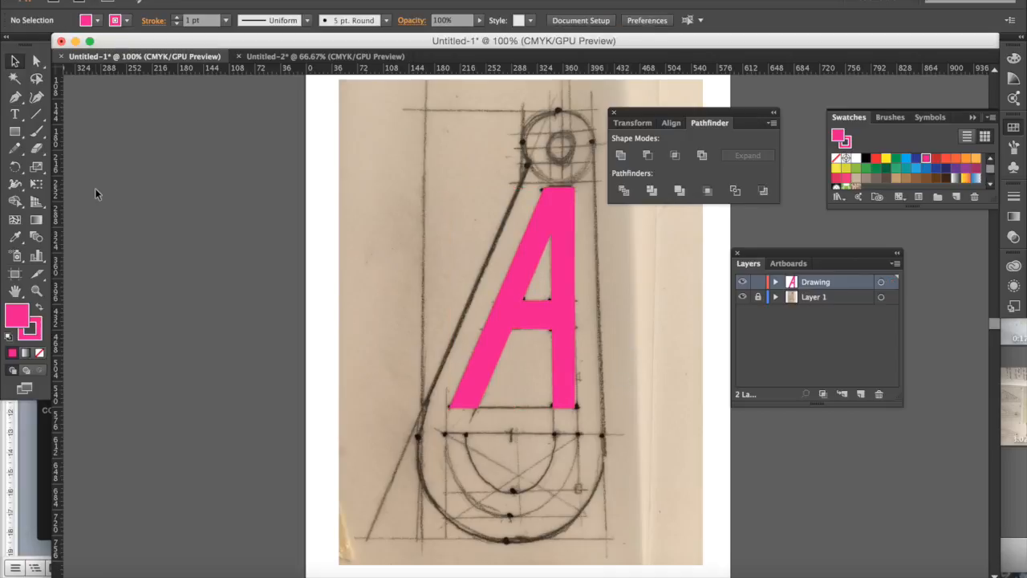
- With fill None, trace the hook's outer edge with the Pen tool from the A's right foot through about (377, 576) and (289, 692) pt
click(15, 96)
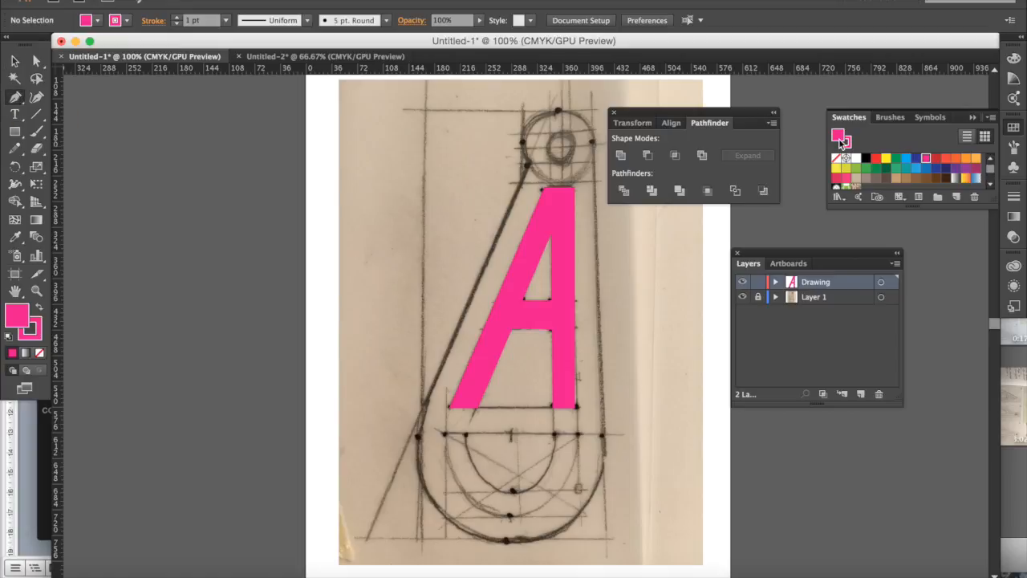
click(840, 160)
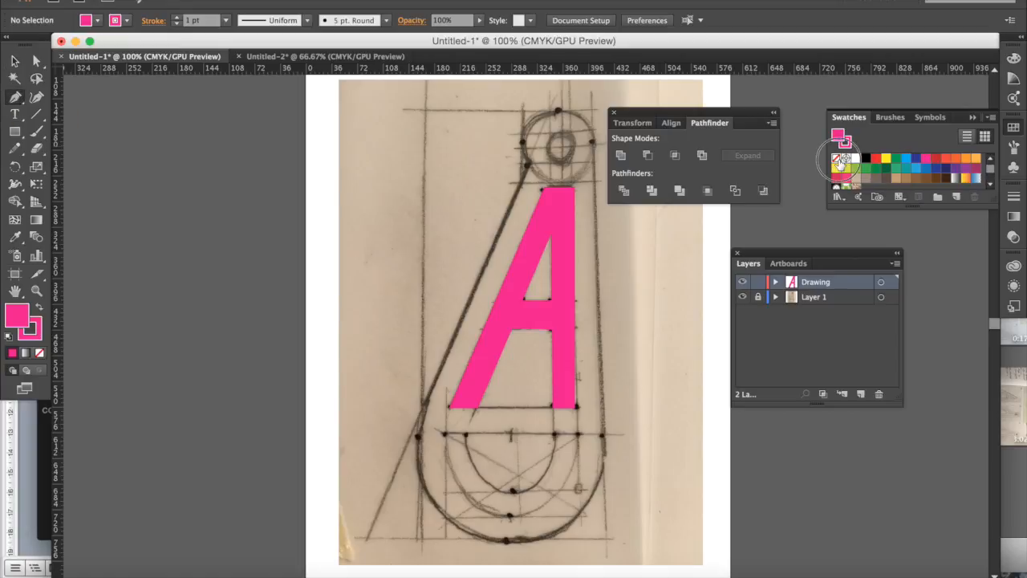
click(575, 409)
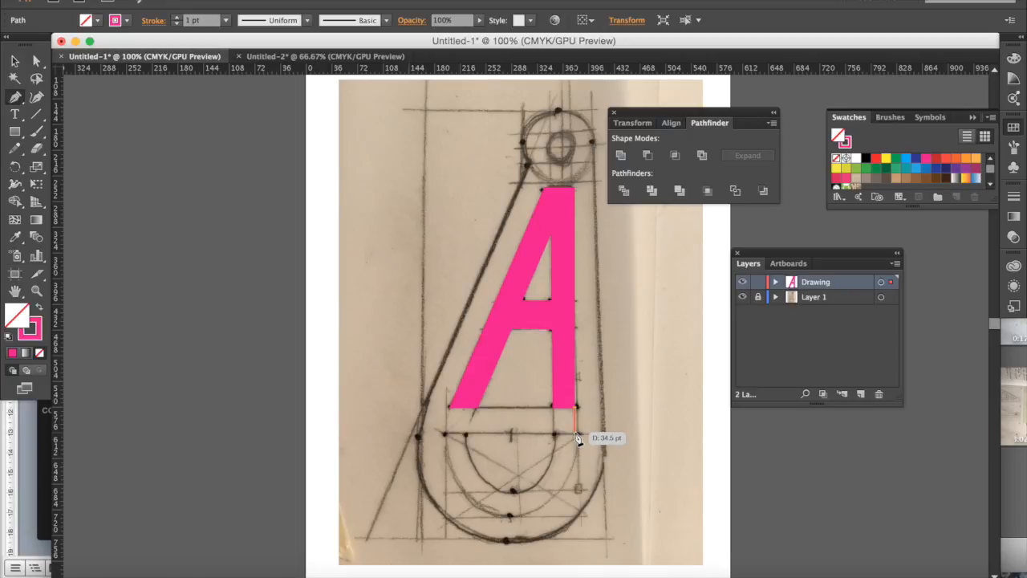
click(576, 435)
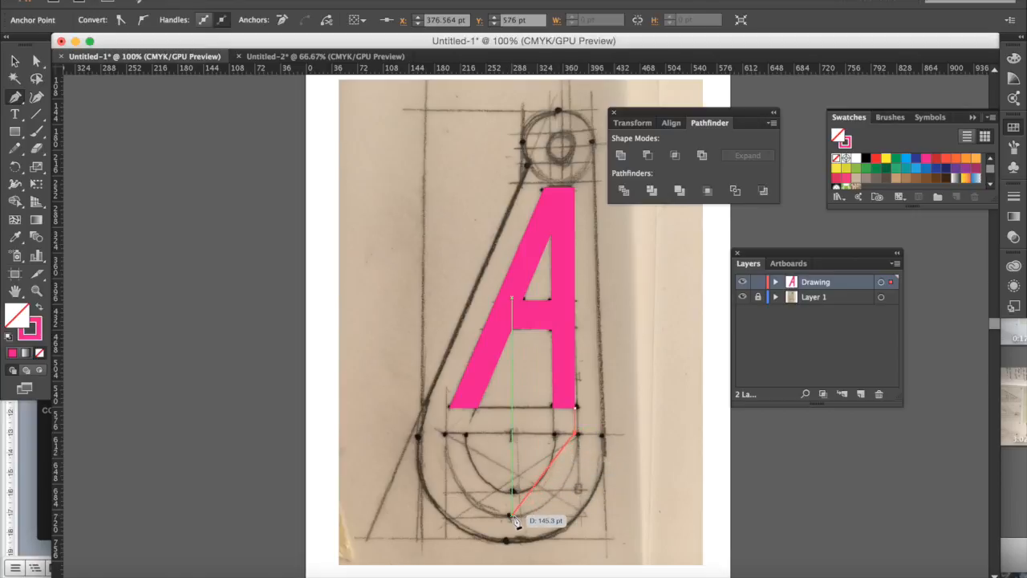
drag(514, 518, 442, 523)
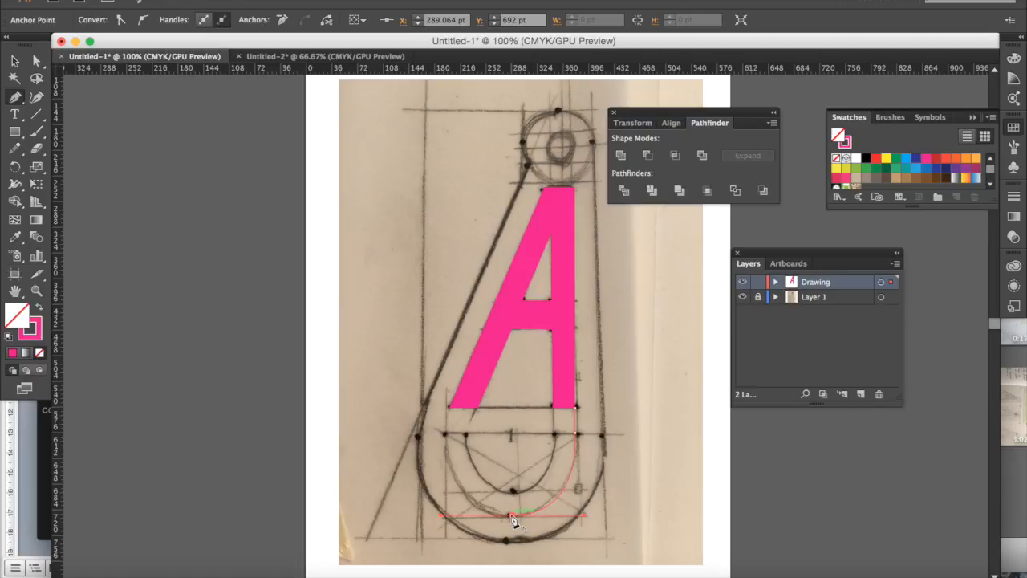
drag(513, 520, 439, 337)
drag(433, 329, 432, 354)
drag(433, 355, 434, 355)
- Trace the hook's flat end and inner curve through about (289, 662), (349, 579) and (347, 541.5) pt, closing the path at its start
drag(446, 437, 556, 503)
drag(513, 495, 558, 439)
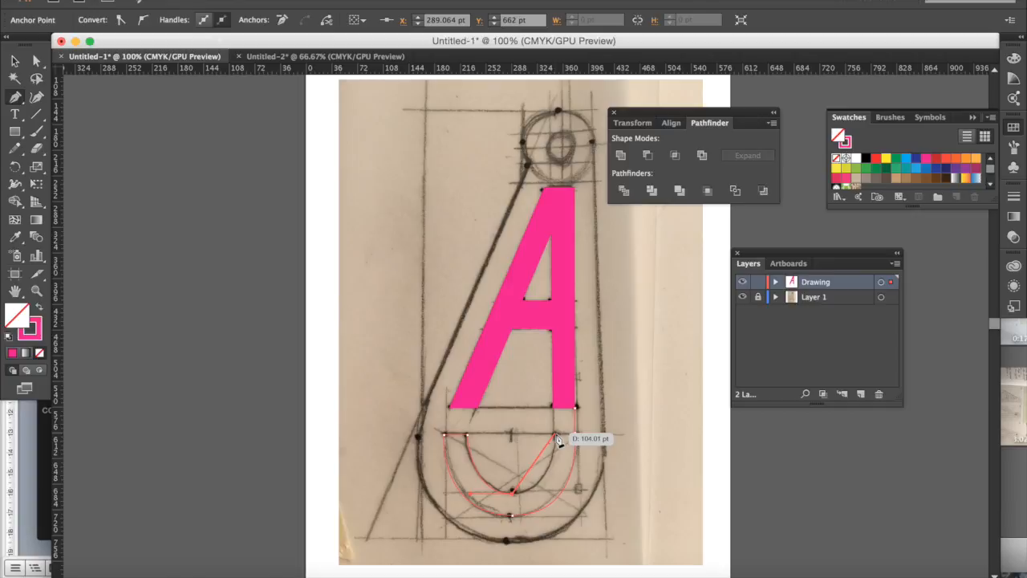
click(555, 434)
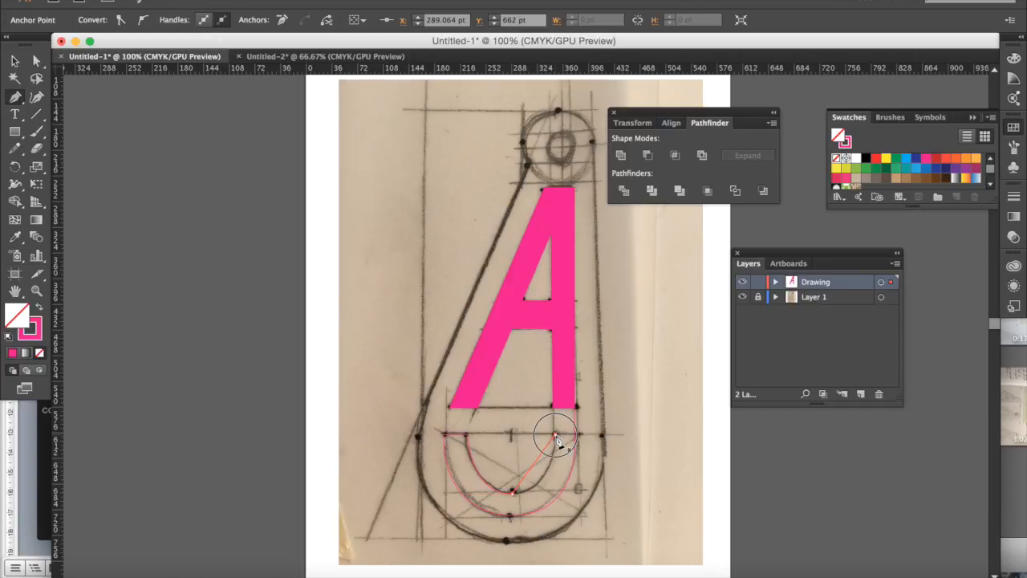
drag(555, 438, 561, 374)
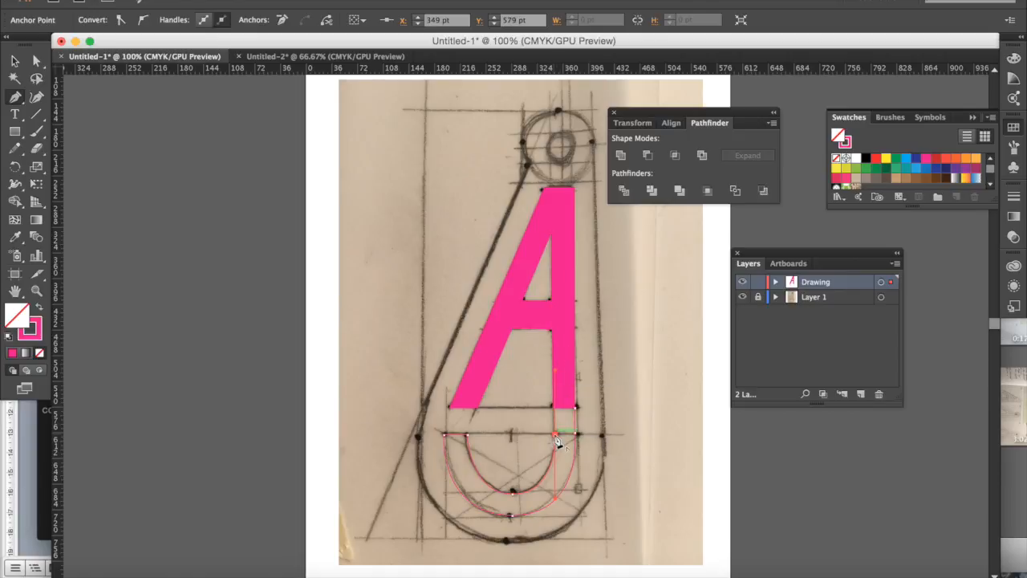
drag(558, 444, 576, 410)
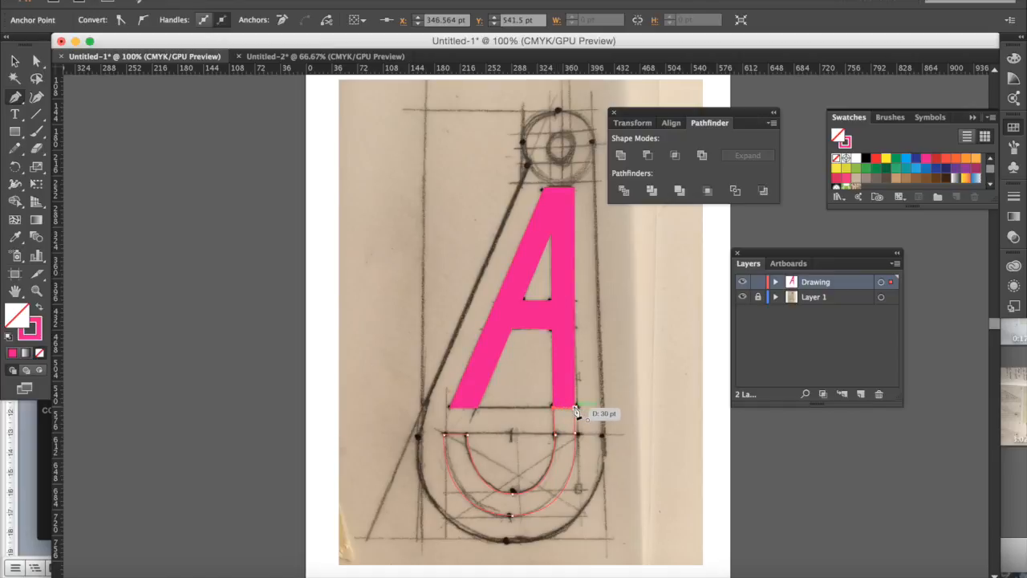
drag(576, 411, 576, 410)
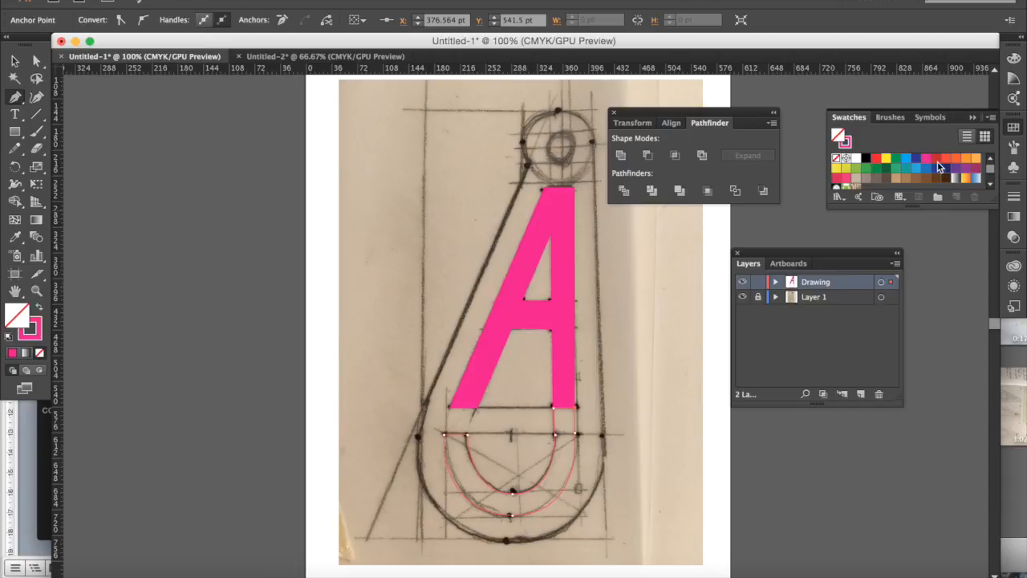
- Fill the closed hook shape with the pink swatch and deselect it
click(926, 162)
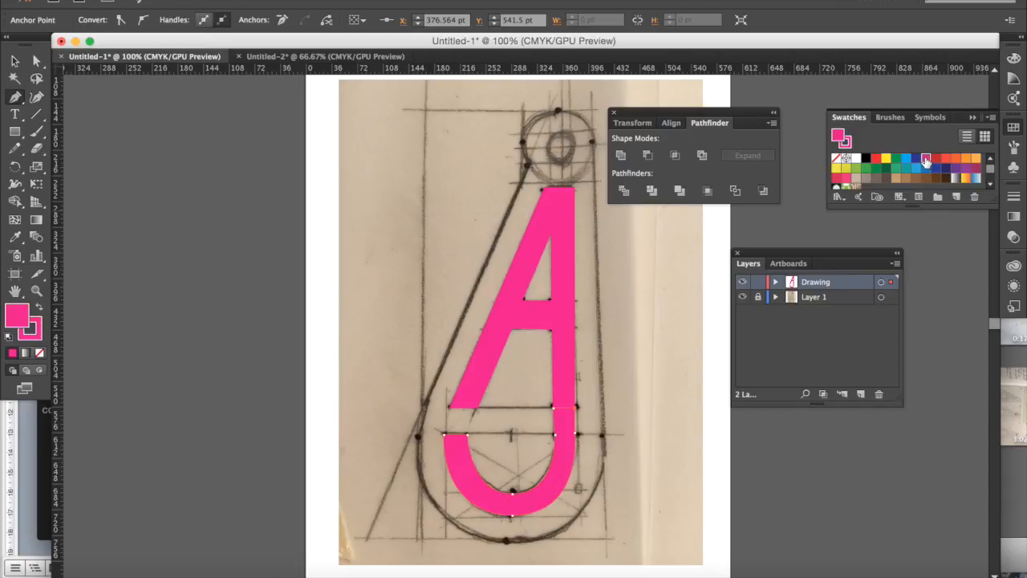
click(15, 60)
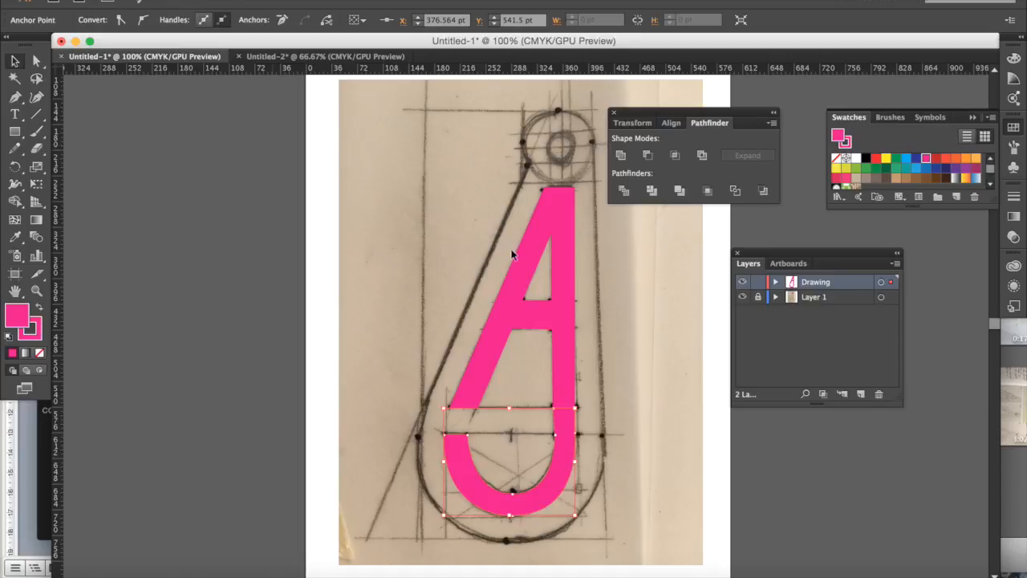
click(784, 464)
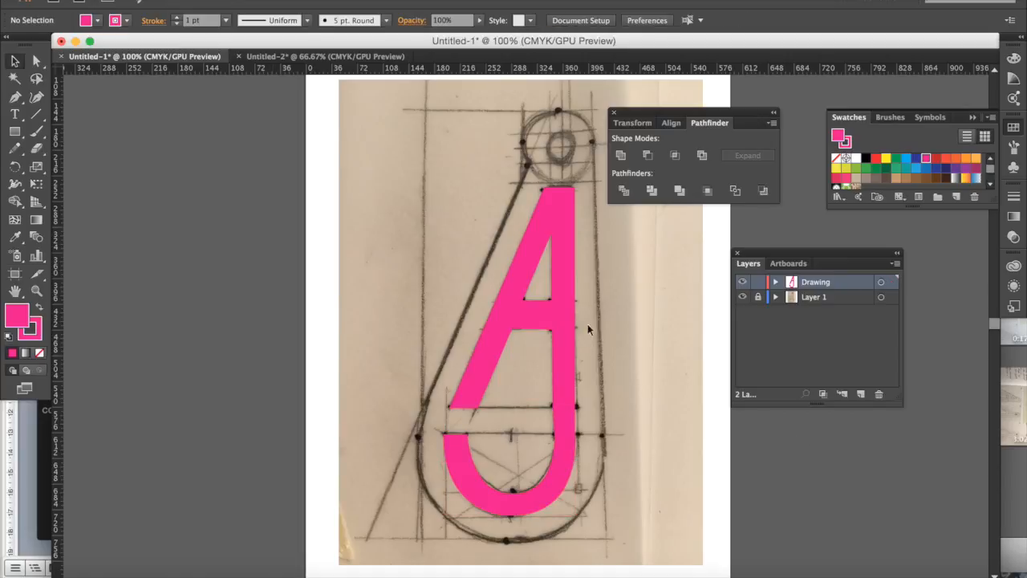
click(564, 459)
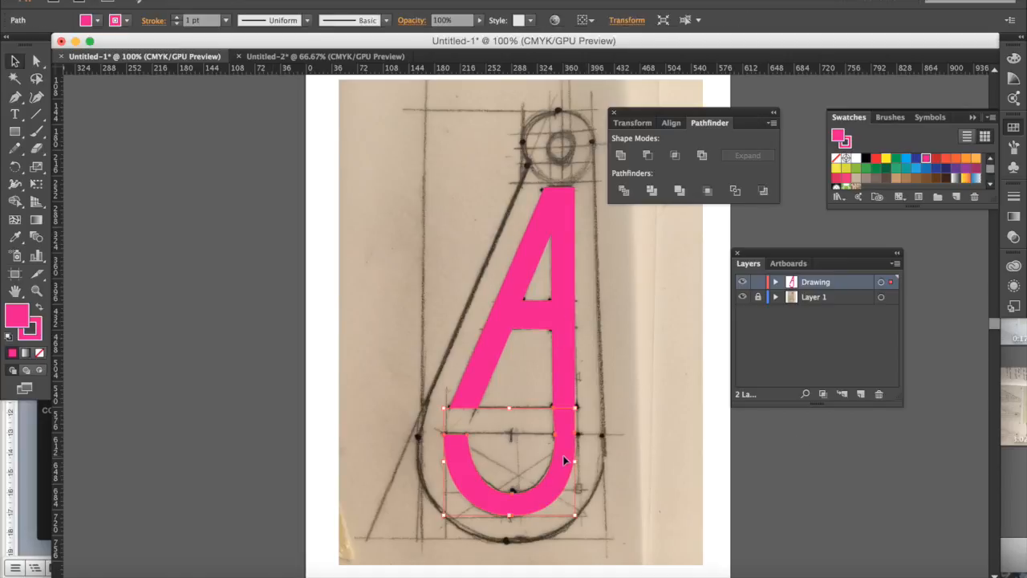
shift+click(566, 389)
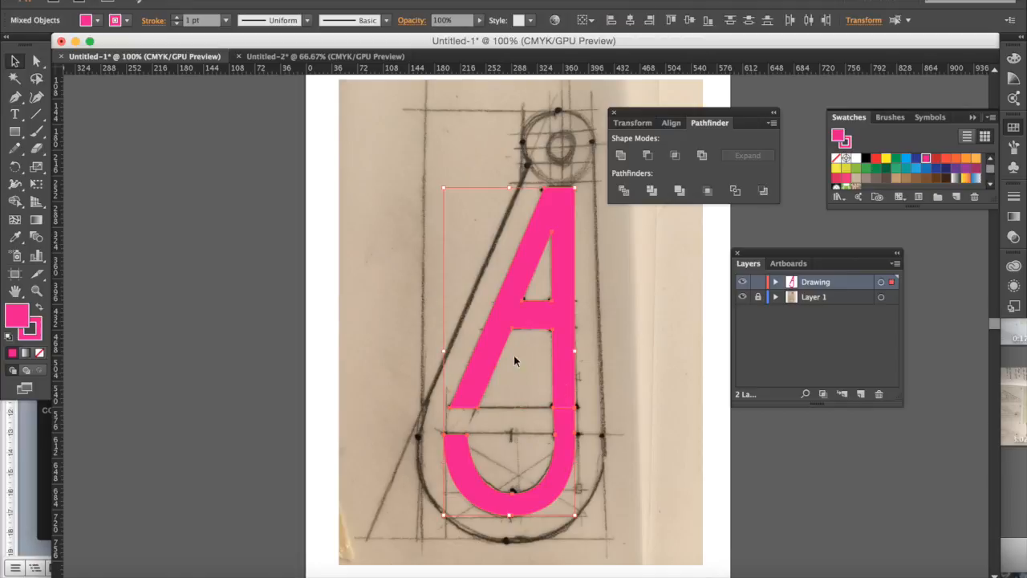
click(242, 151)
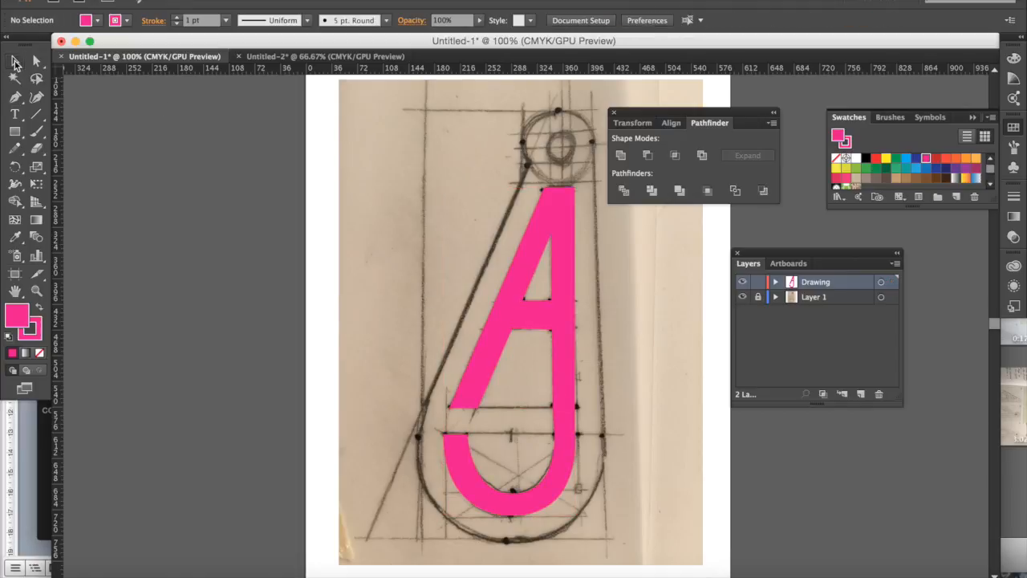
- Select the pink A and the hook together, unite them into one shape with Pathfinder, and deselect
click(16, 63)
drag(384, 150, 668, 569)
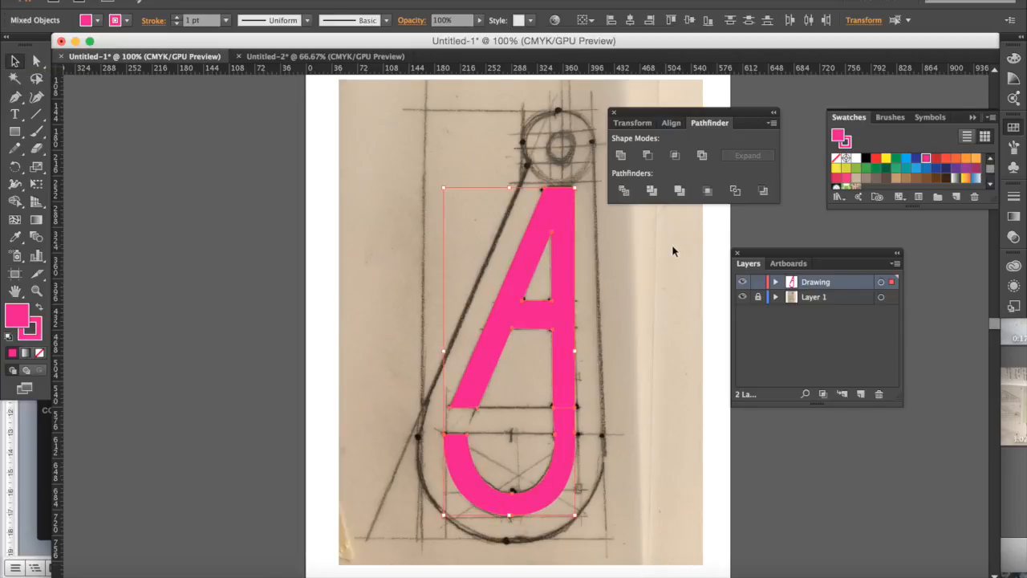
click(621, 156)
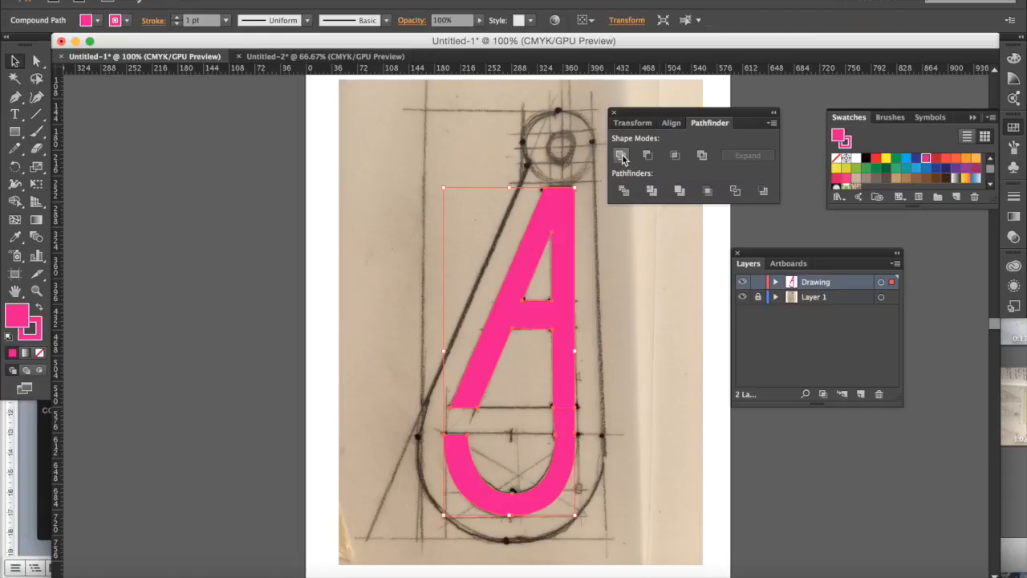
click(645, 413)
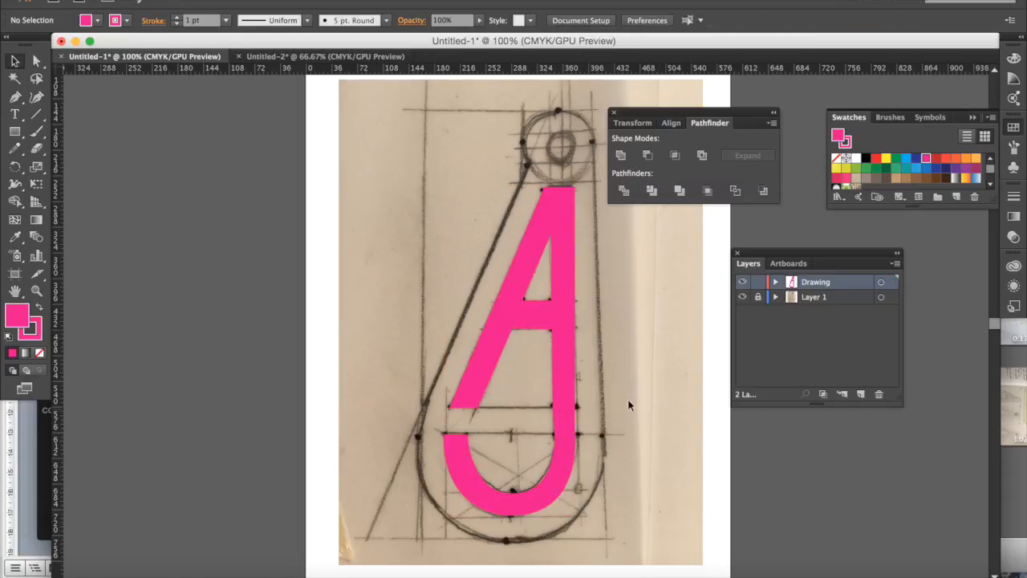
- Move the united letter up and to the left to test that it moves as one piece, and undo the move
drag(563, 351, 525, 334)
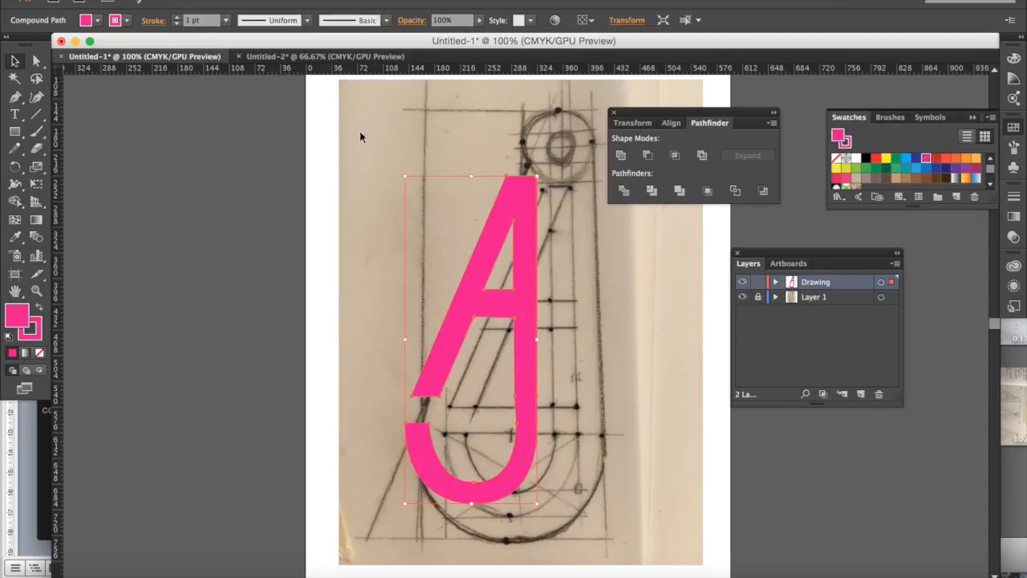
click(152, 1)
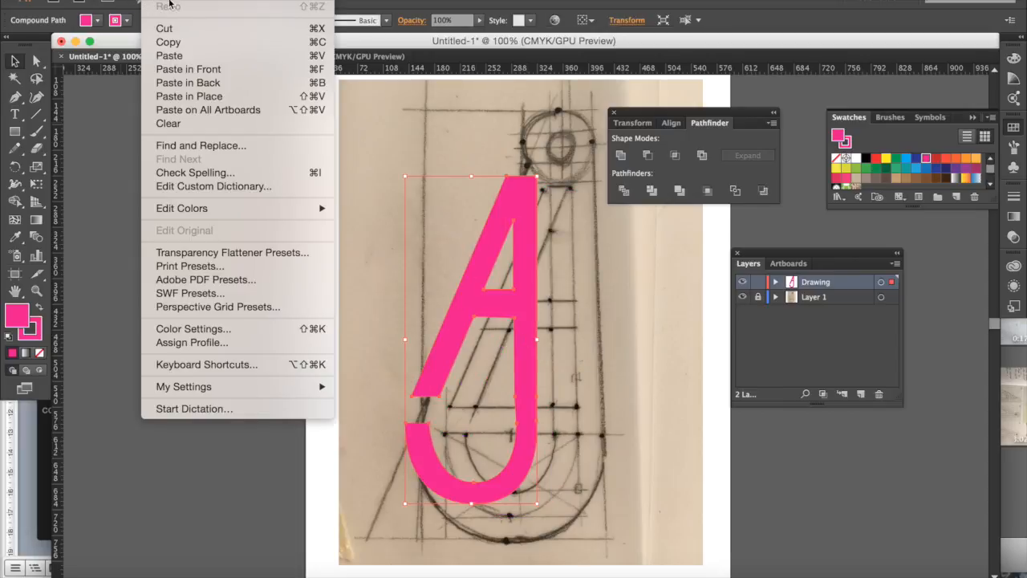
click(168, 4)
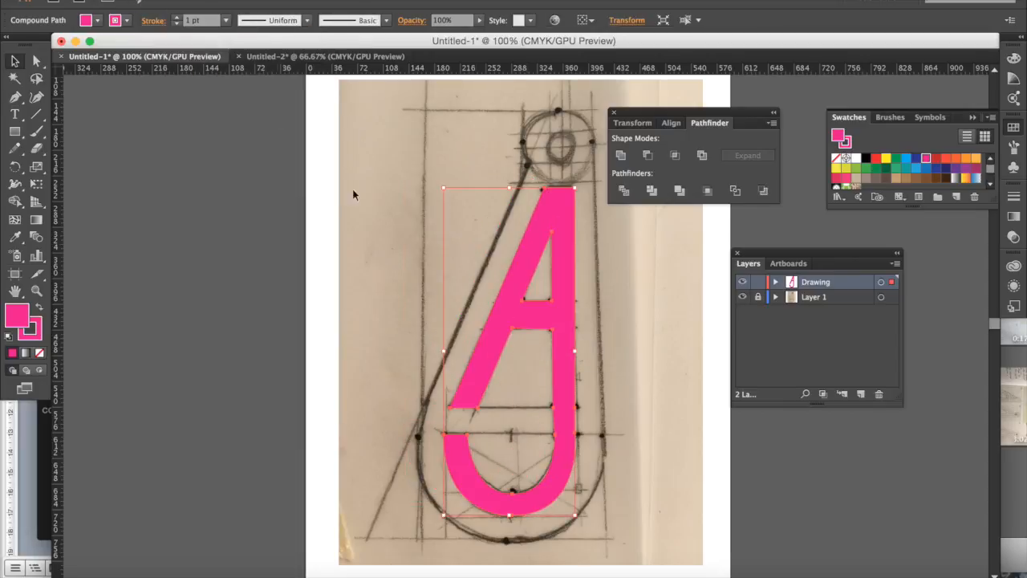
- Deselect the united letter and hide the scanned sketch on Layer 1
click(37, 63)
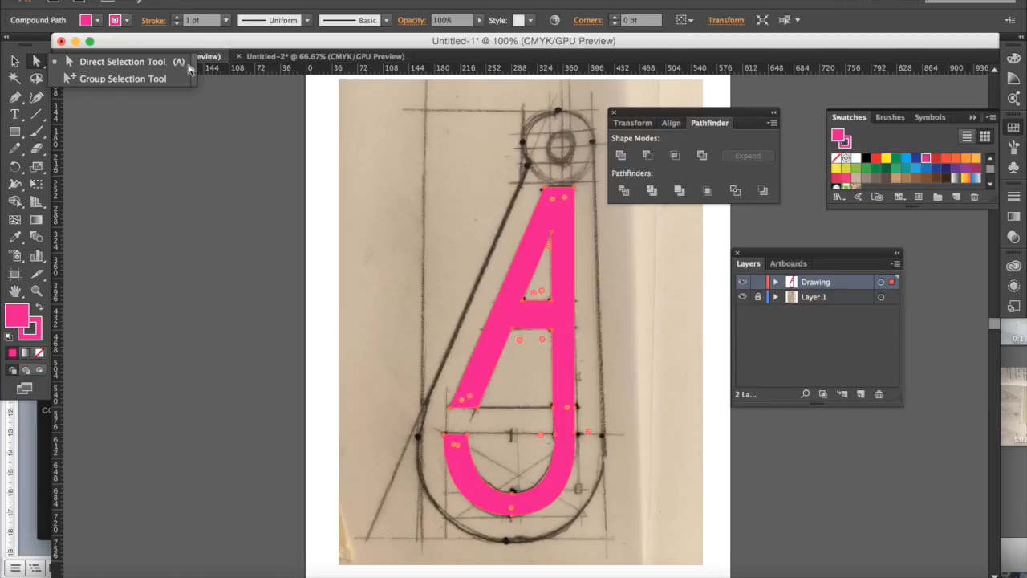
click(15, 61)
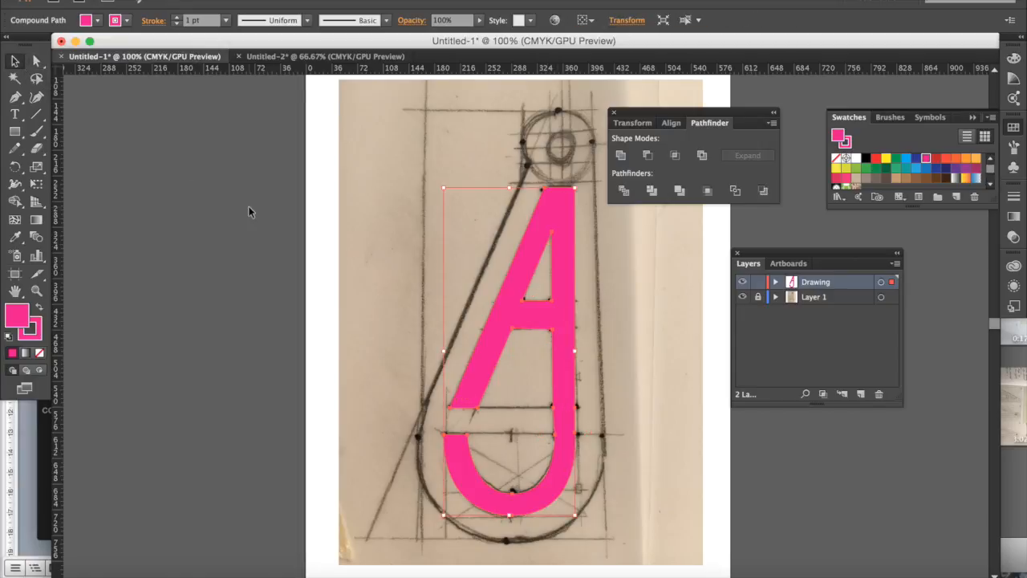
click(284, 227)
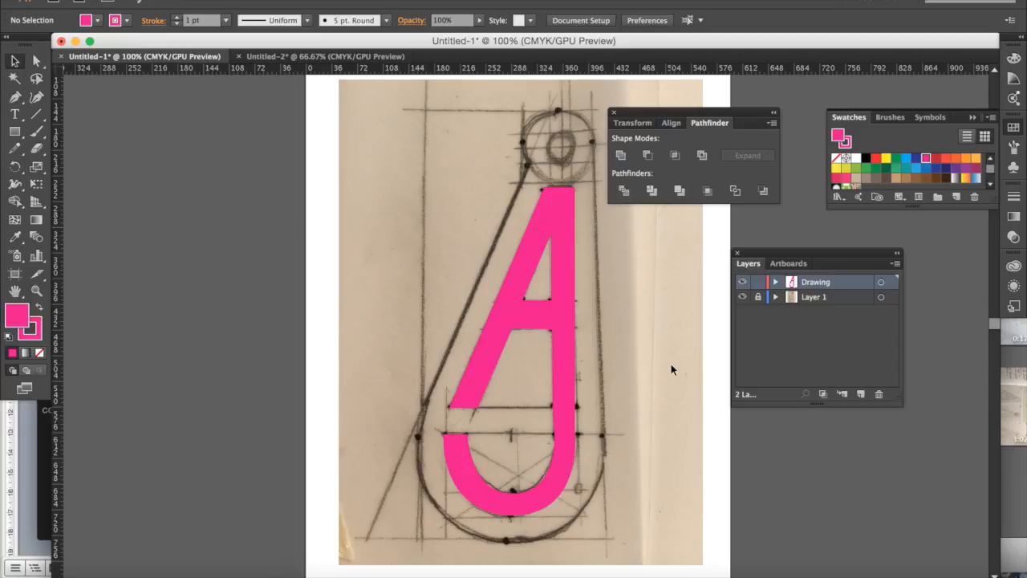
click(743, 298)
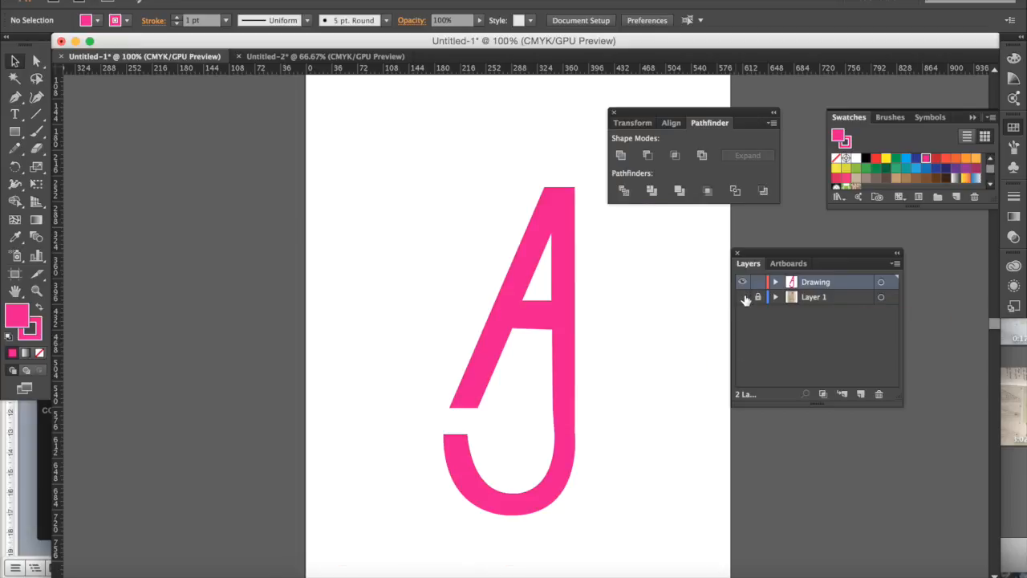